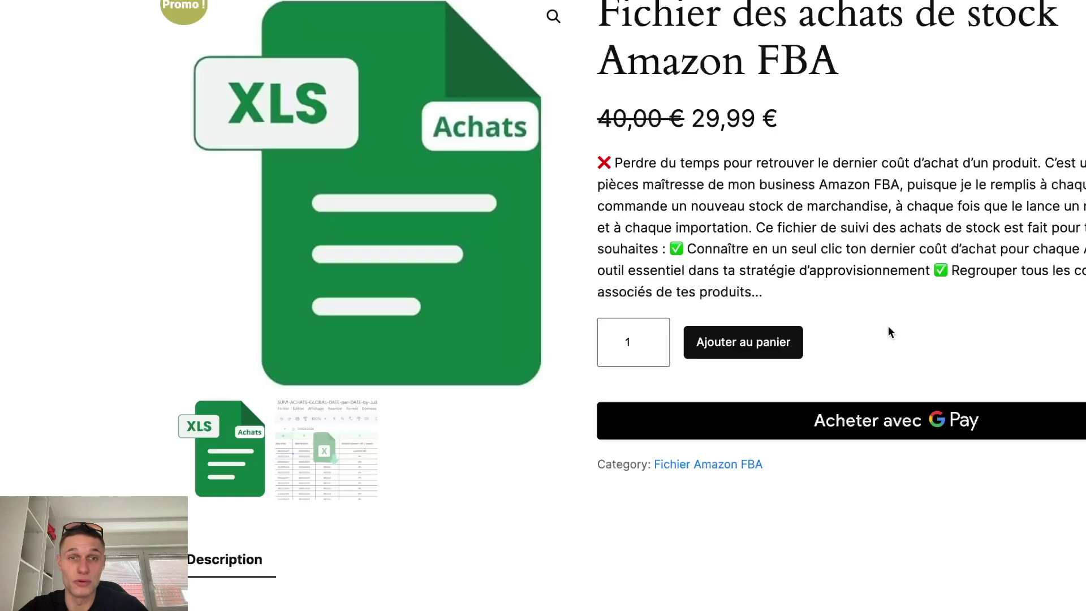
scroll(838, 129, "up", 1)
left_click_drag(846, 131, 615, 77)
left_click(803, 188)
scroll(615, 270, "down", 1)
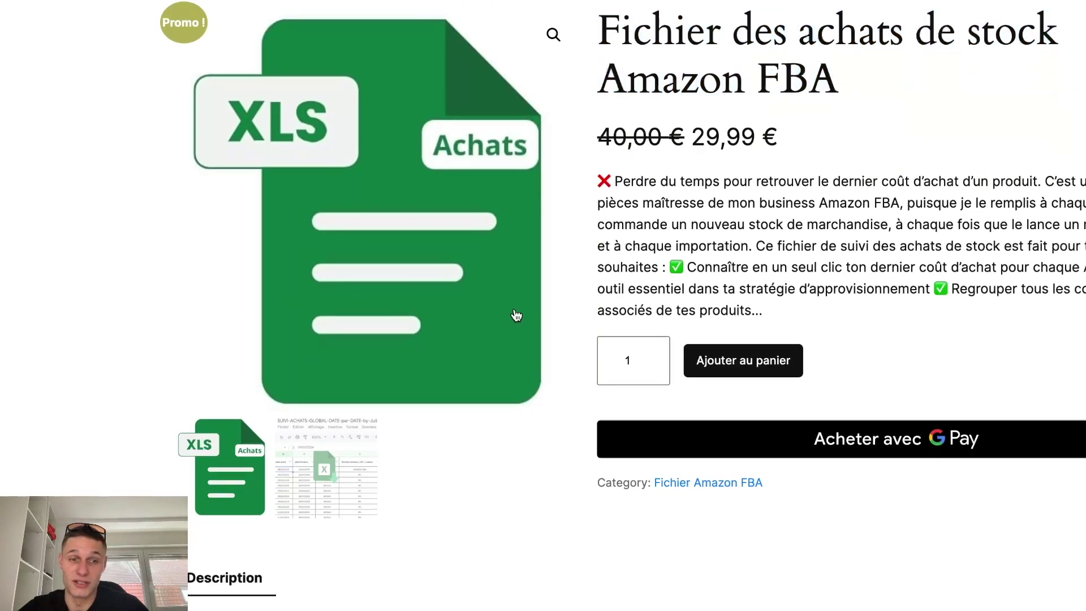
scroll(516, 315, "up", 1)
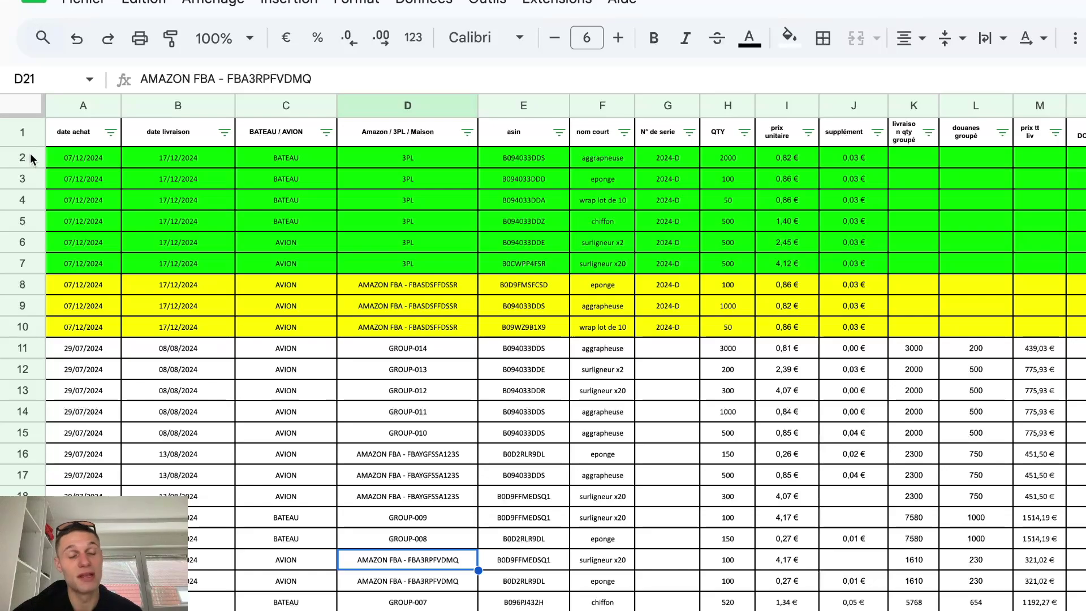
Step: Insert a blank row above row 2, directly under the header row
left_click(89, 158)
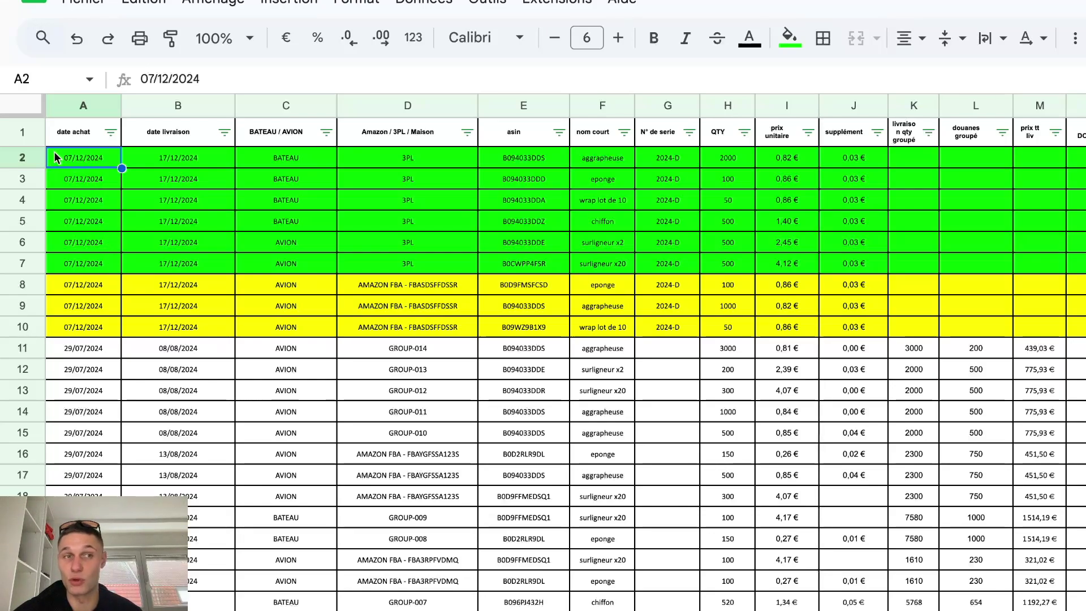
left_click(25, 156)
right_click(26, 156)
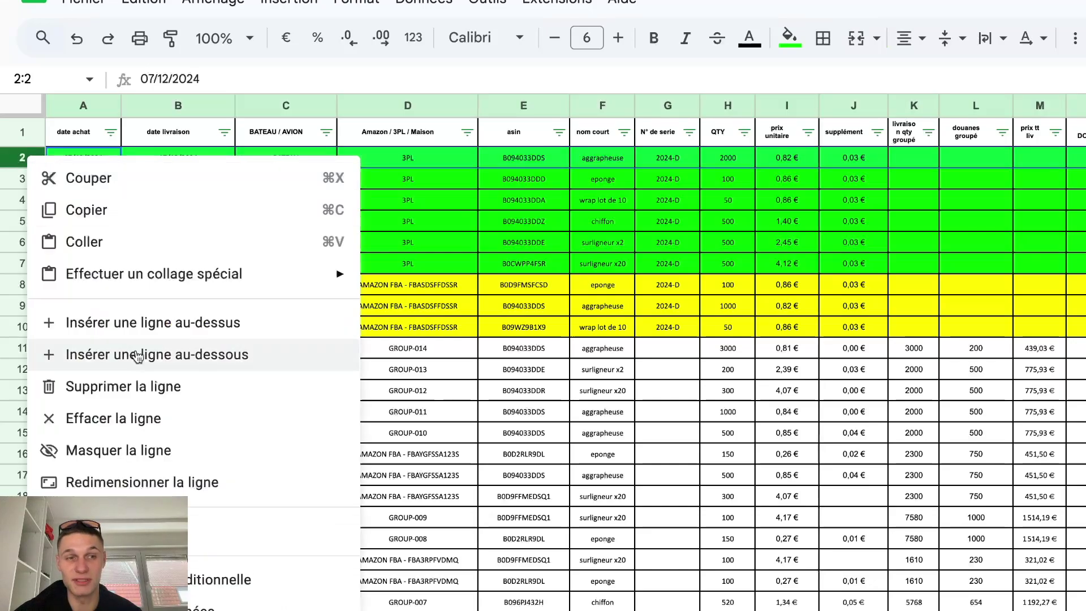
left_click(153, 323)
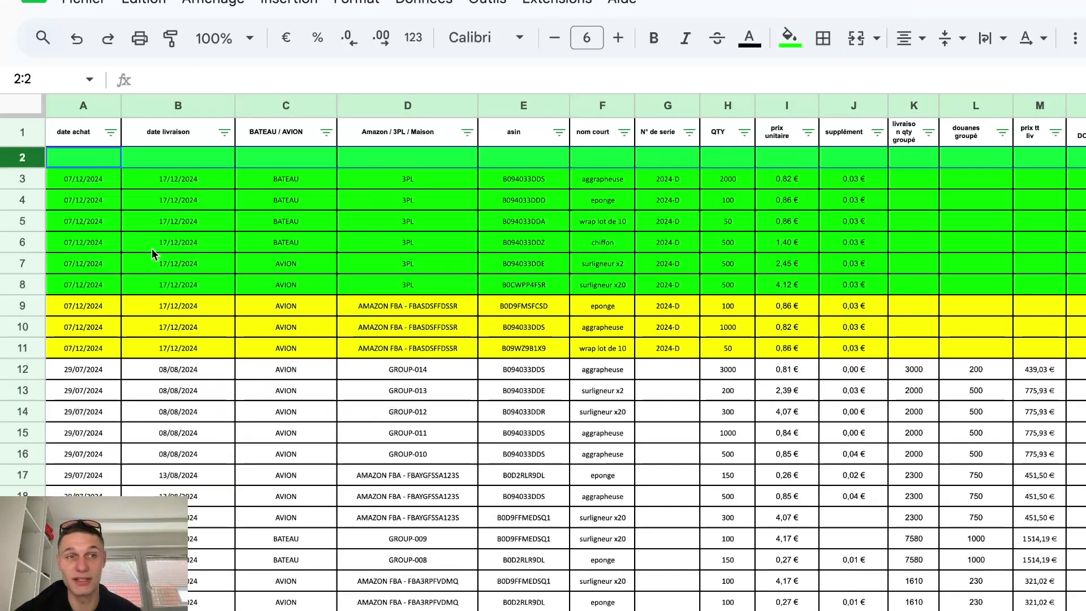
Step: Copy the "wrap lot de 10" purchase from row 4 into row 2
left_click(98, 184)
left_click(24, 198)
left_click_drag(24, 198, 23, 158)
left_click(83, 157)
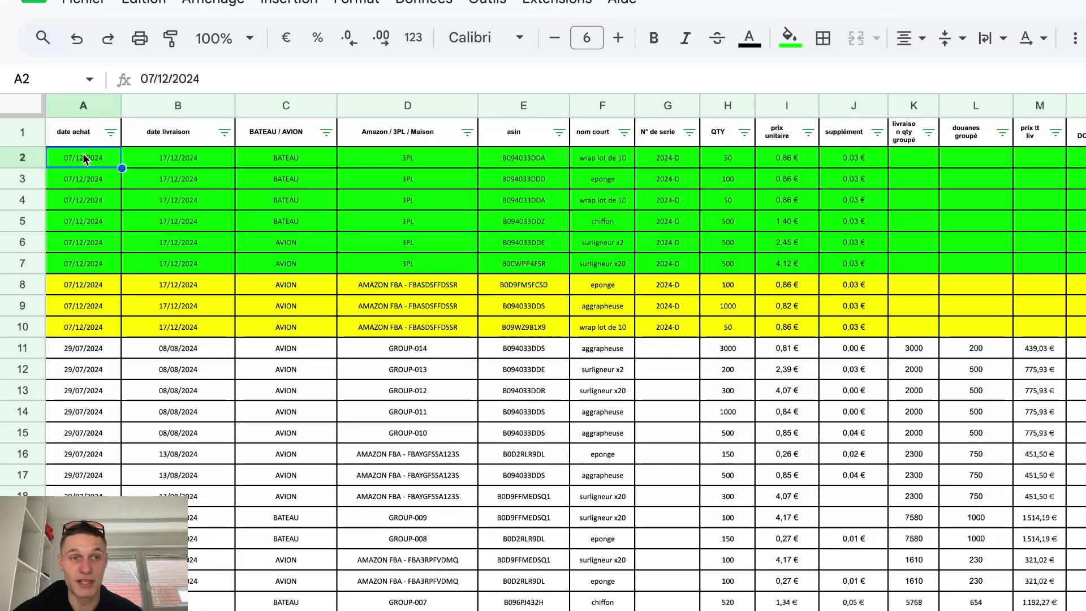
double_click(82, 154)
left_click(181, 163)
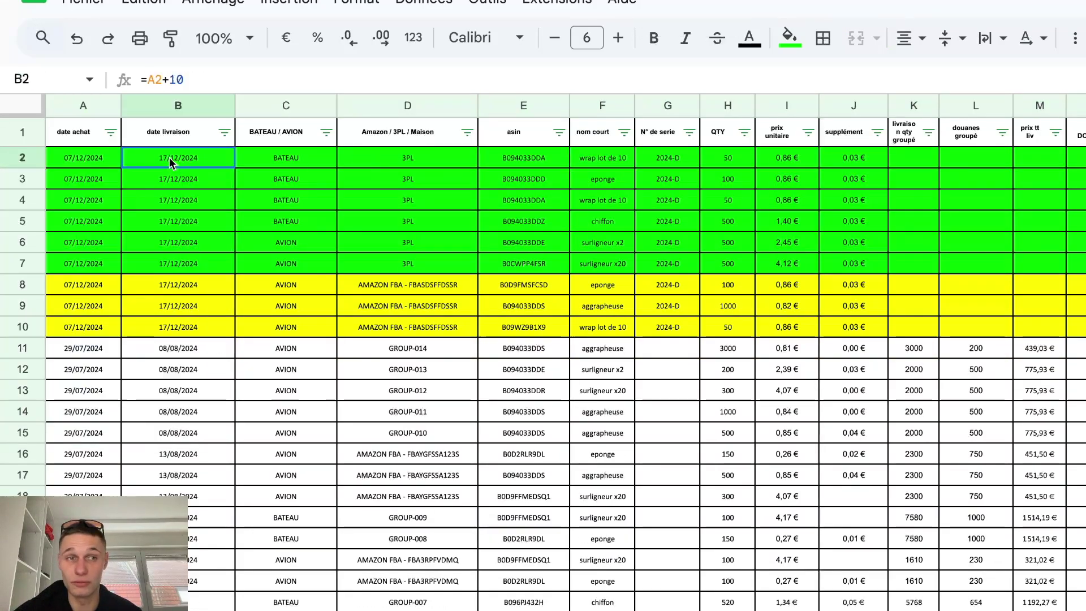
Step: Try a very light fill colour on cells A2:Q3 and undo it
left_click_drag(111, 162, 1083, 179)
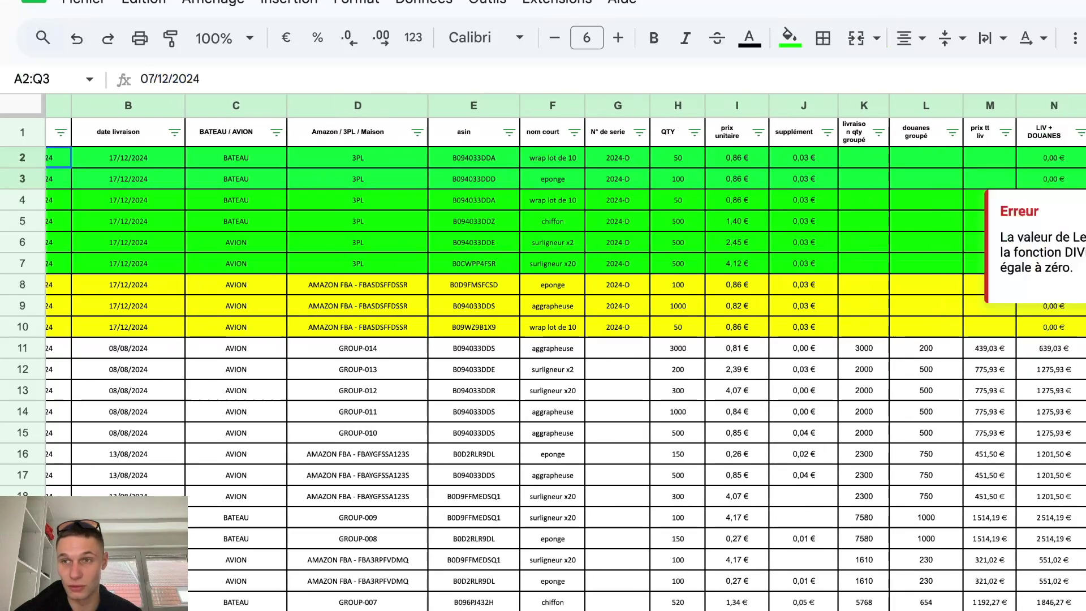
left_click(789, 38)
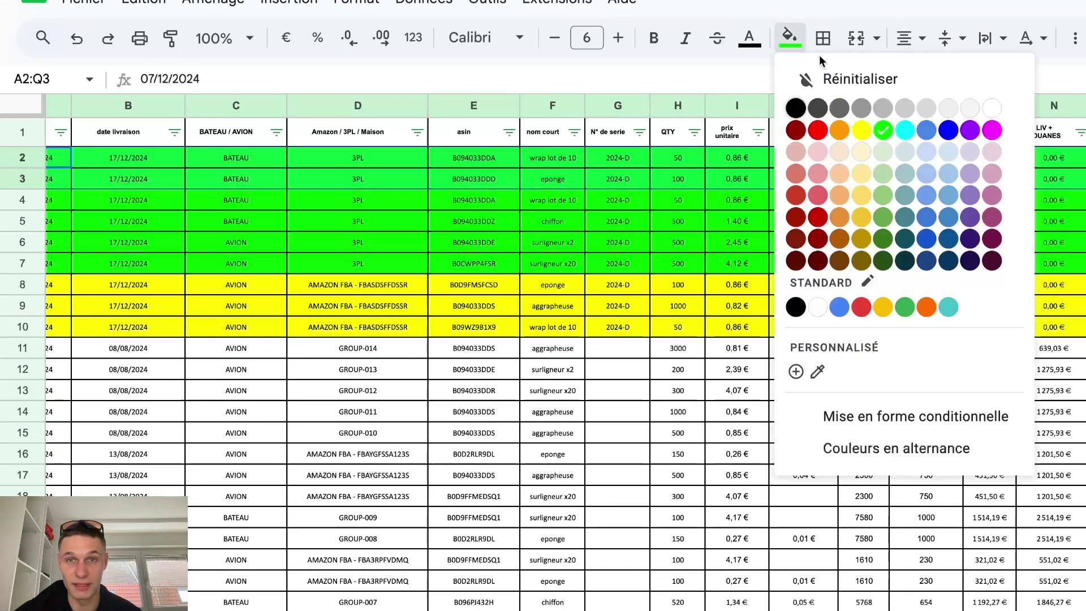
left_click(974, 113)
scroll(864, 531, "left", 2)
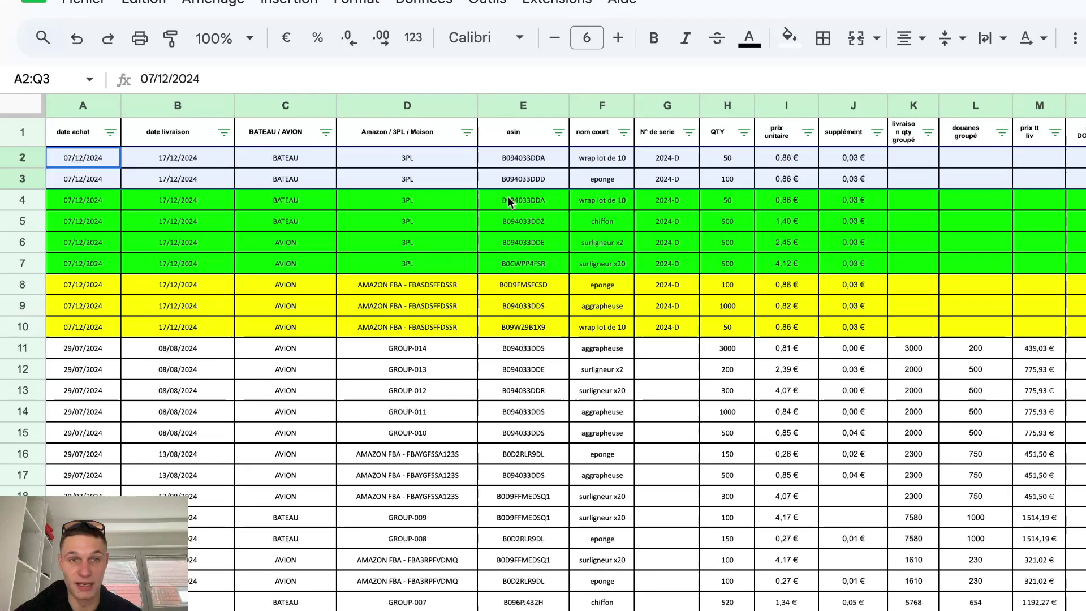
left_click(84, 38)
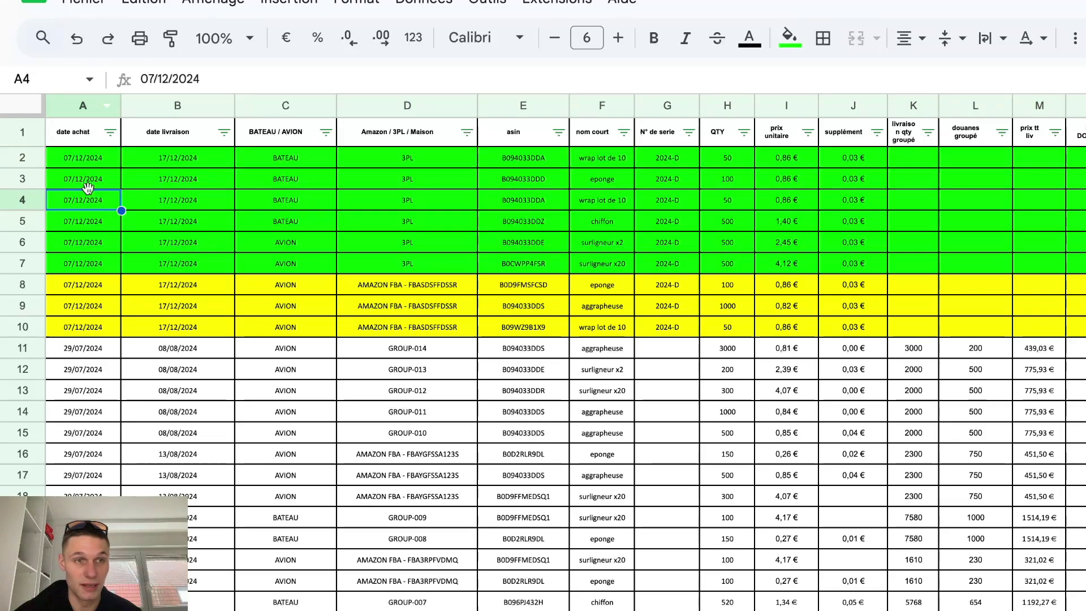
Step: Change the fill colour of the whole of row 2 to white
left_click(23, 157)
left_click(790, 38)
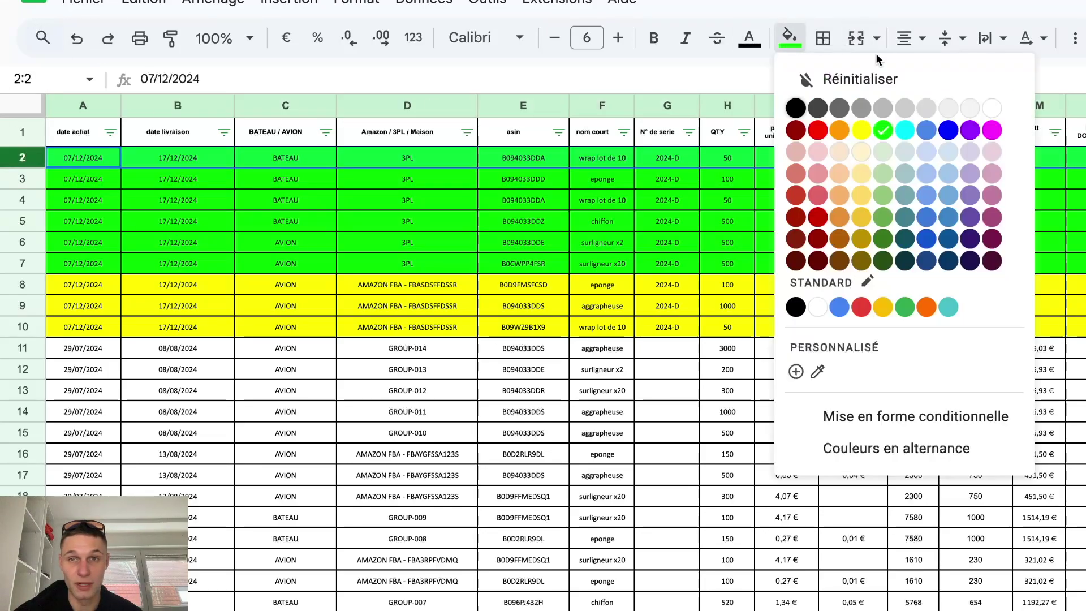
left_click(993, 108)
left_click(795, 159)
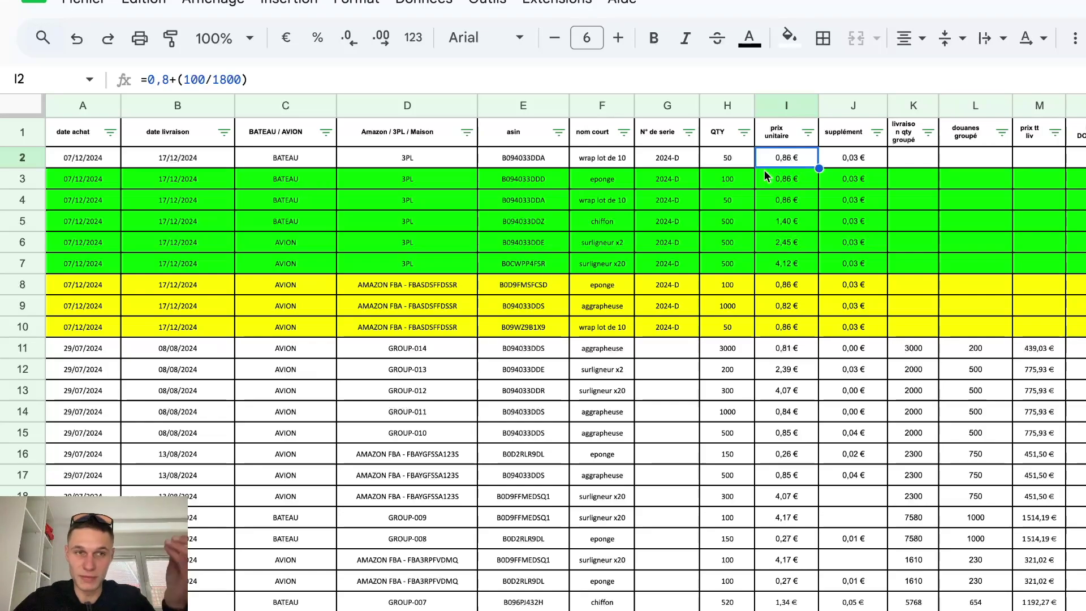
Step: Set the purchase date (date achat) in cell A2 to 23/12/2024
left_click(100, 158)
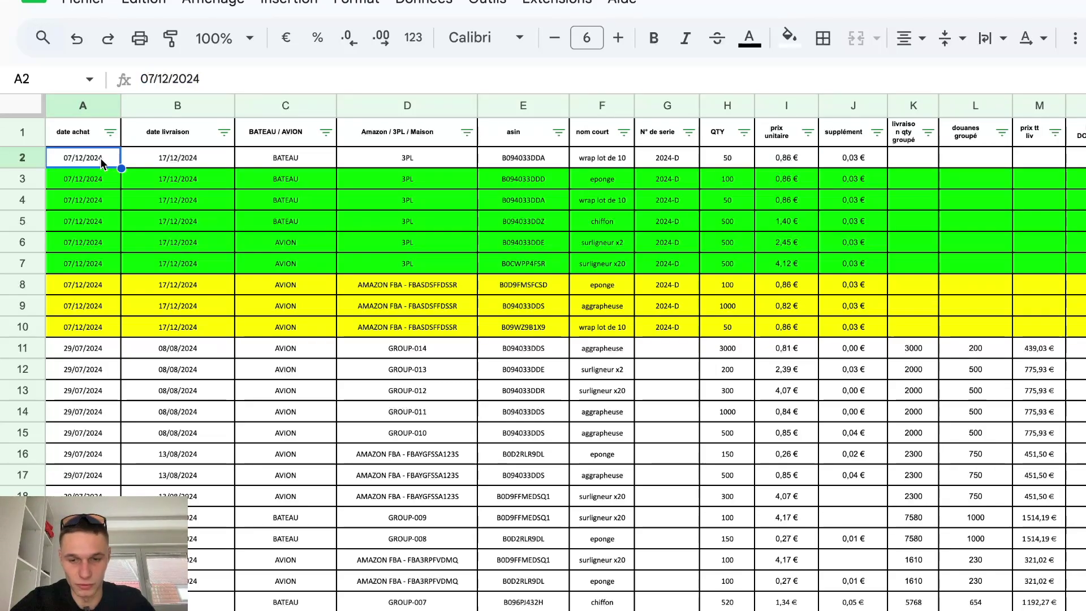
type("23/1")
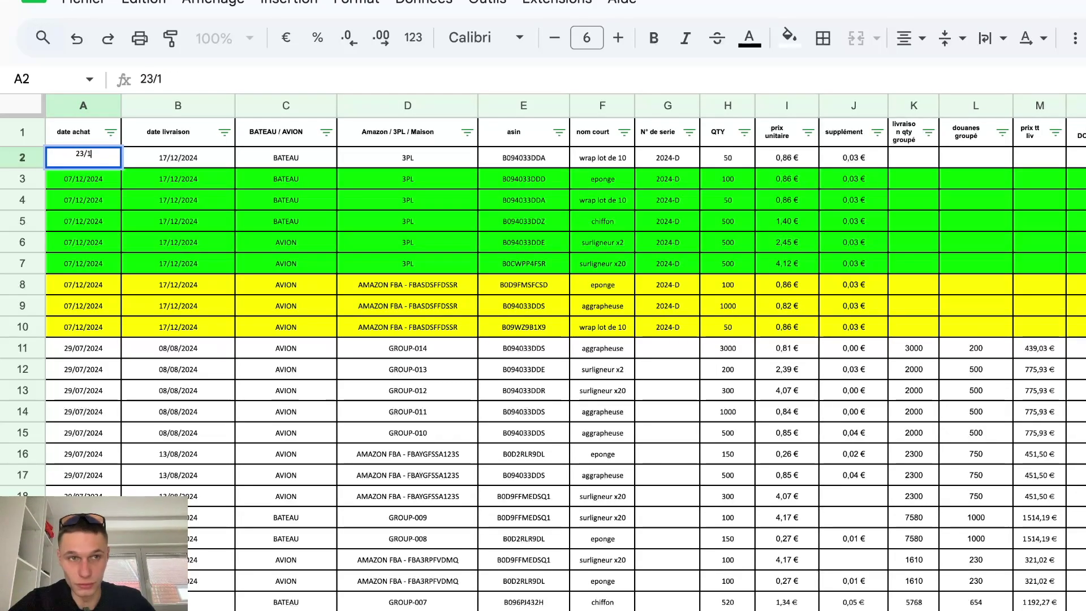
type("2/2024")
key("Return")
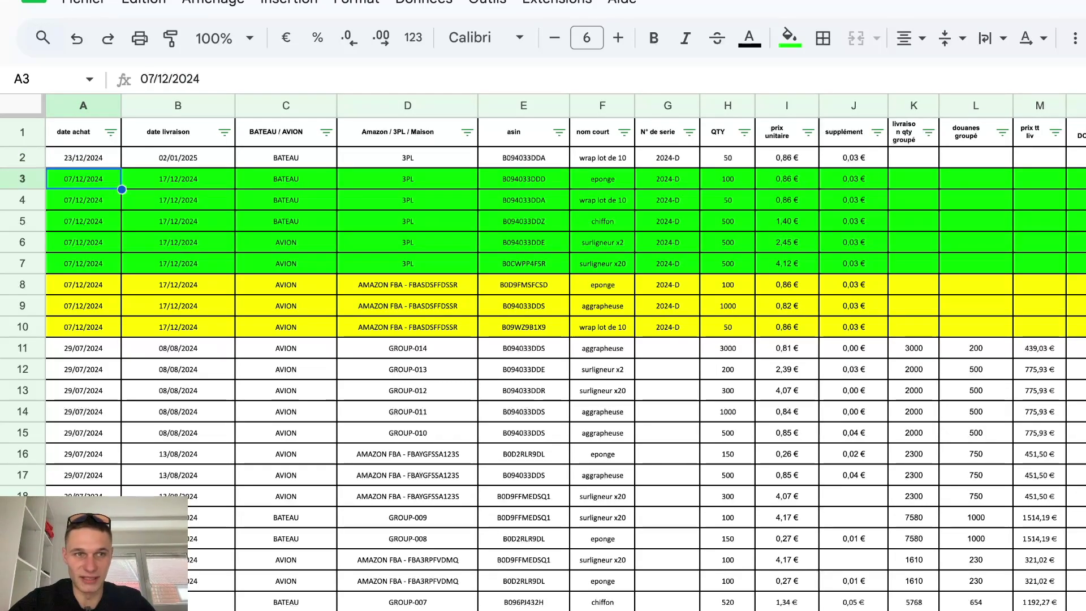
Step: Set the delivery date formula in cell B2 to =A2+80
left_click(178, 157)
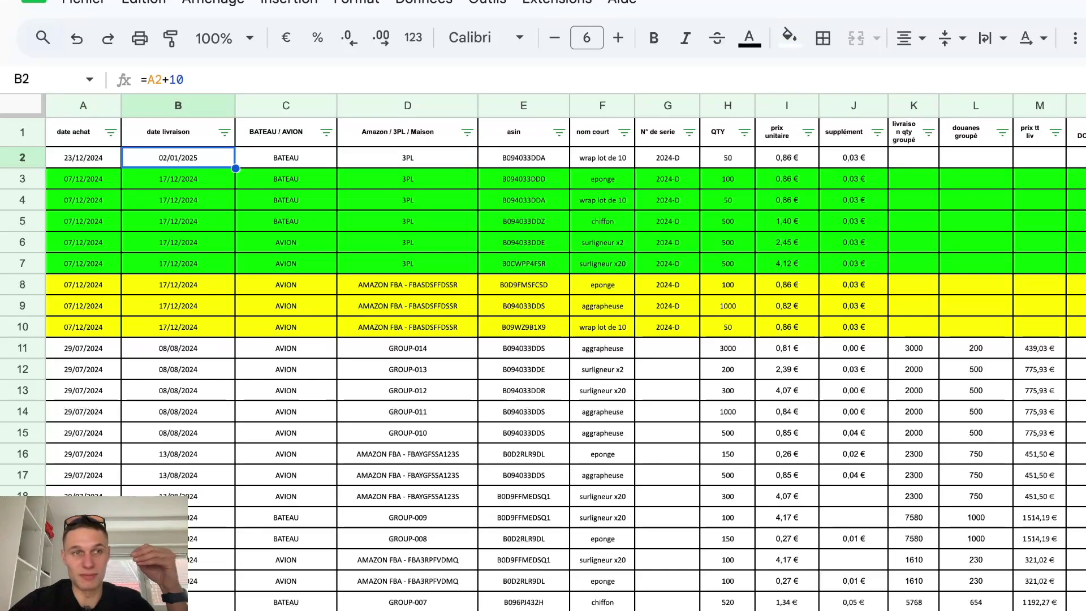
double_click(172, 155)
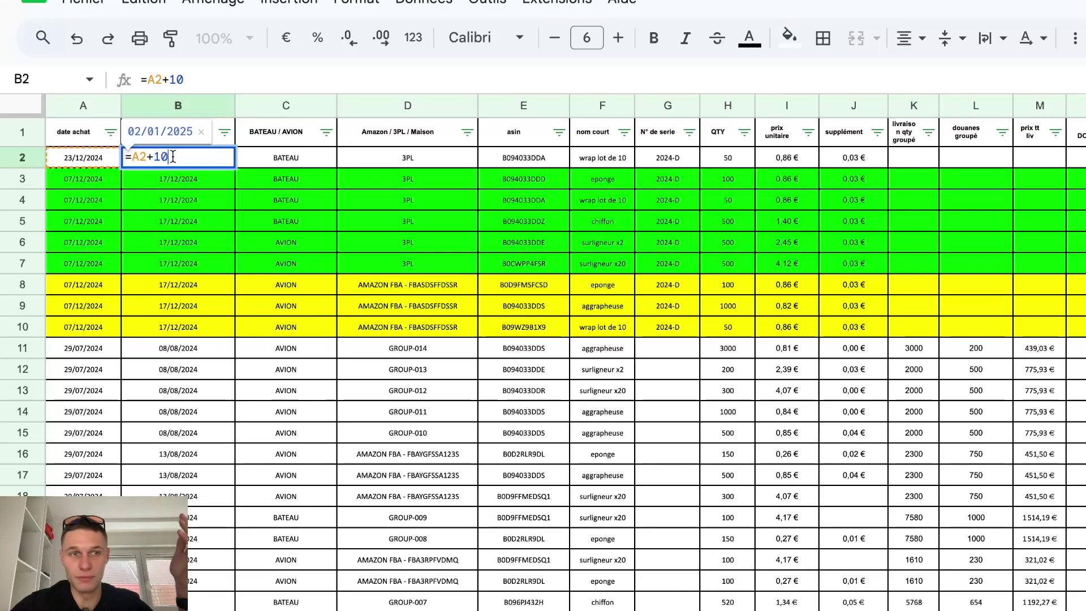
key("BackSpace")
key("BackSpace")
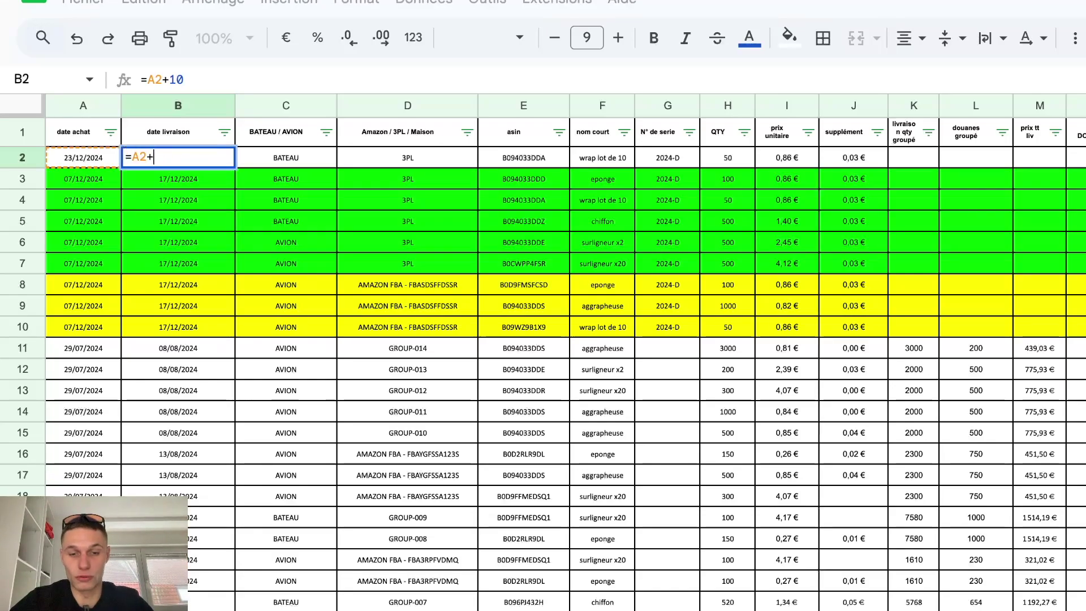
type("80")
key("Return")
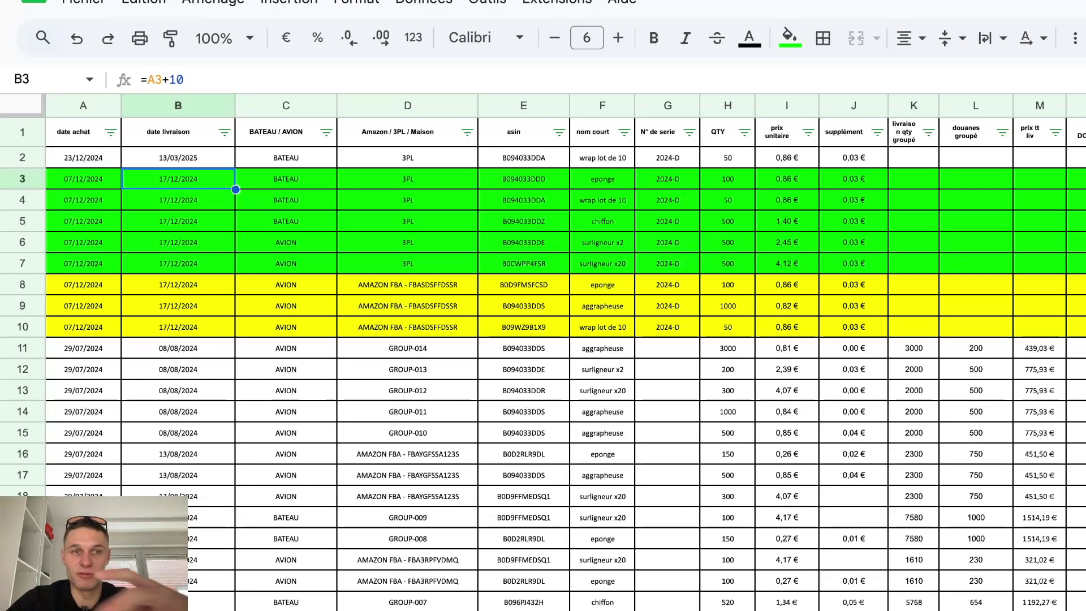
left_click(178, 157)
left_click(285, 157)
left_click(407, 157)
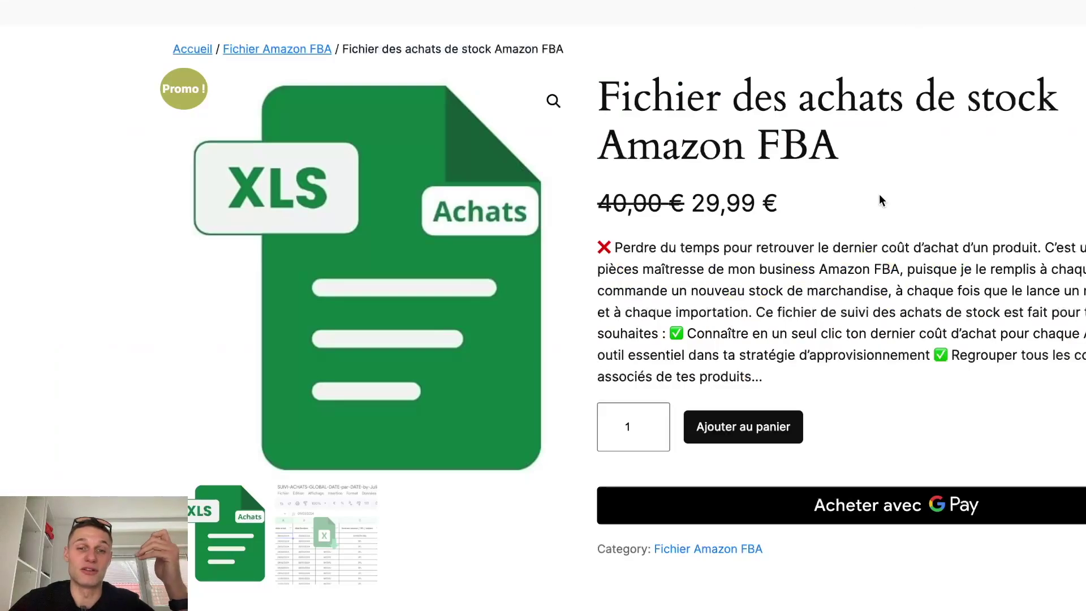
scroll(879, 194, "down", 15)
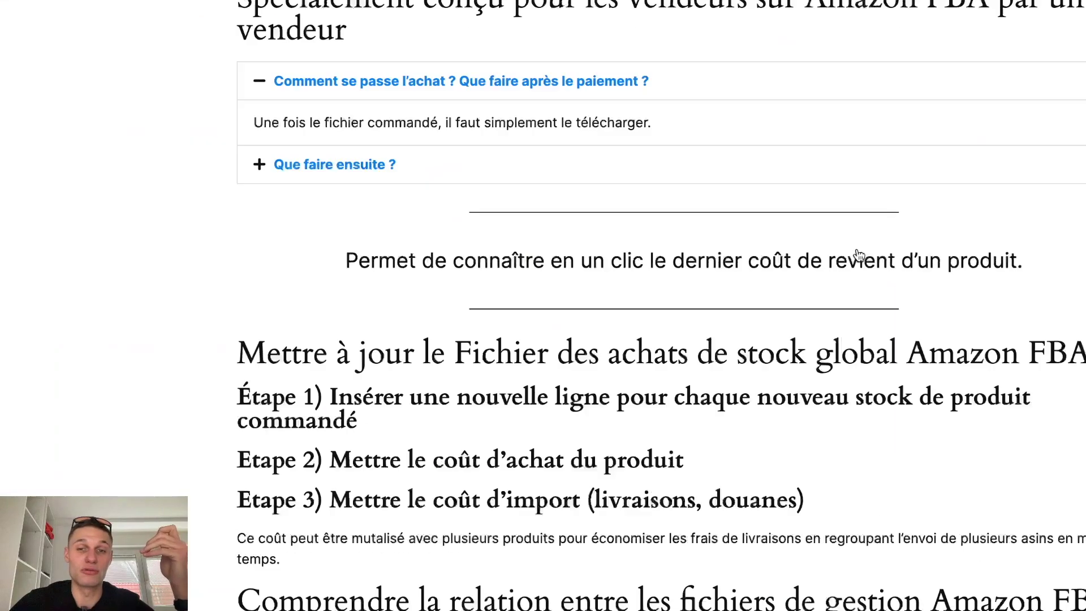
scroll(857, 245, "up", 8)
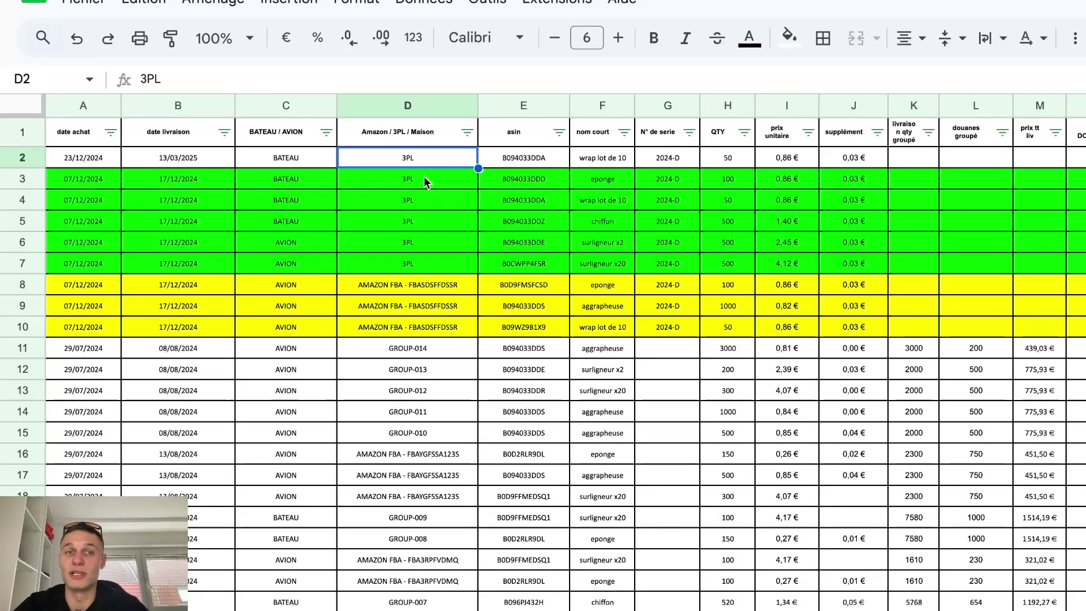
Step: Set the destination (Amazon / 3PL / Maison) in cell D2 to FRE-0001
left_click_drag(426, 181, 430, 242)
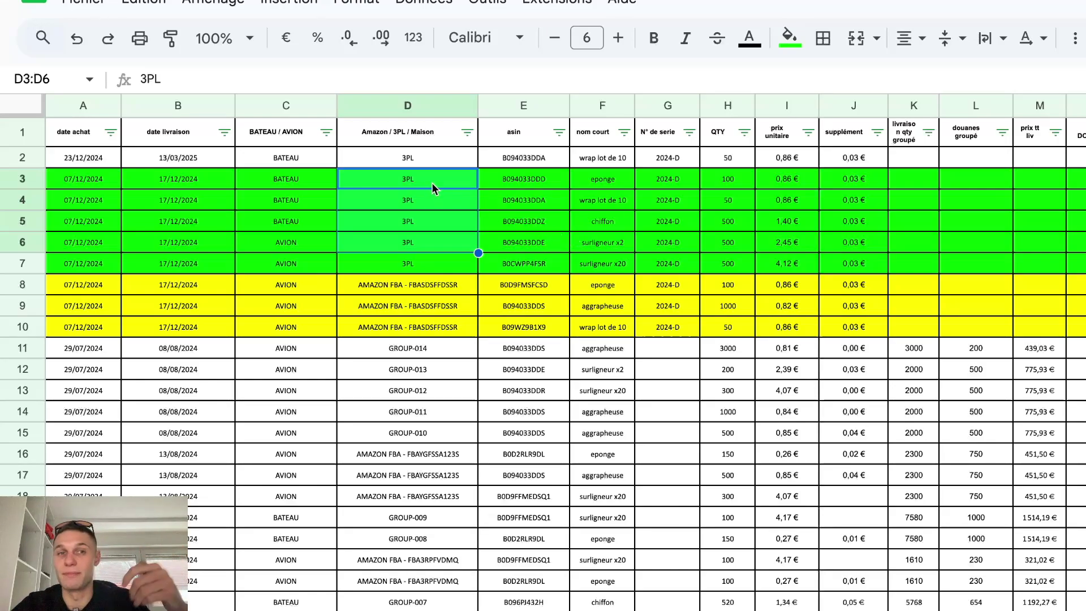
left_click(431, 159)
double_click(431, 157)
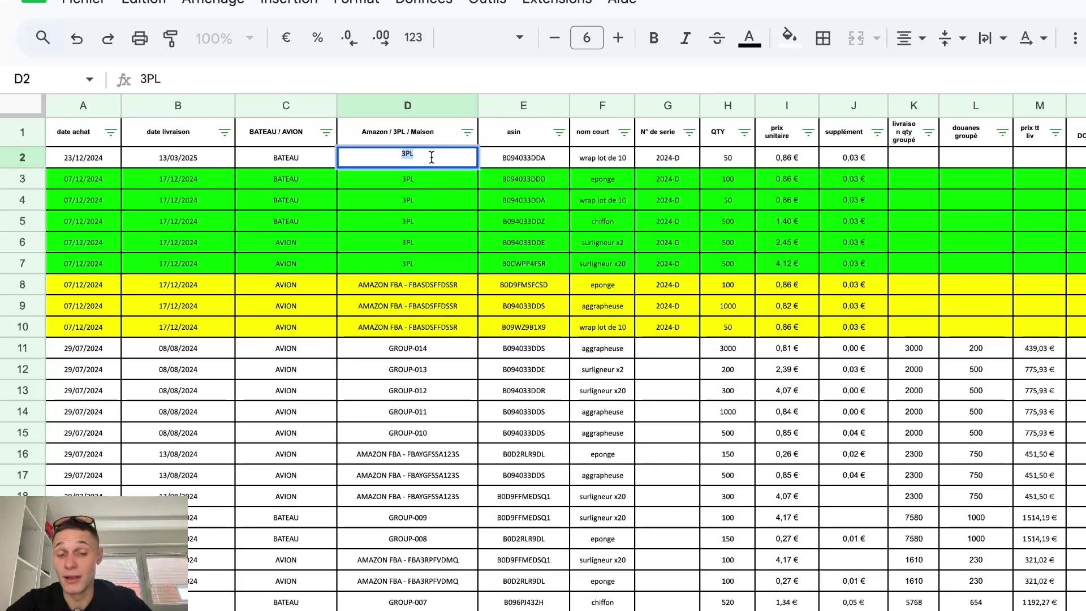
type("FRE")
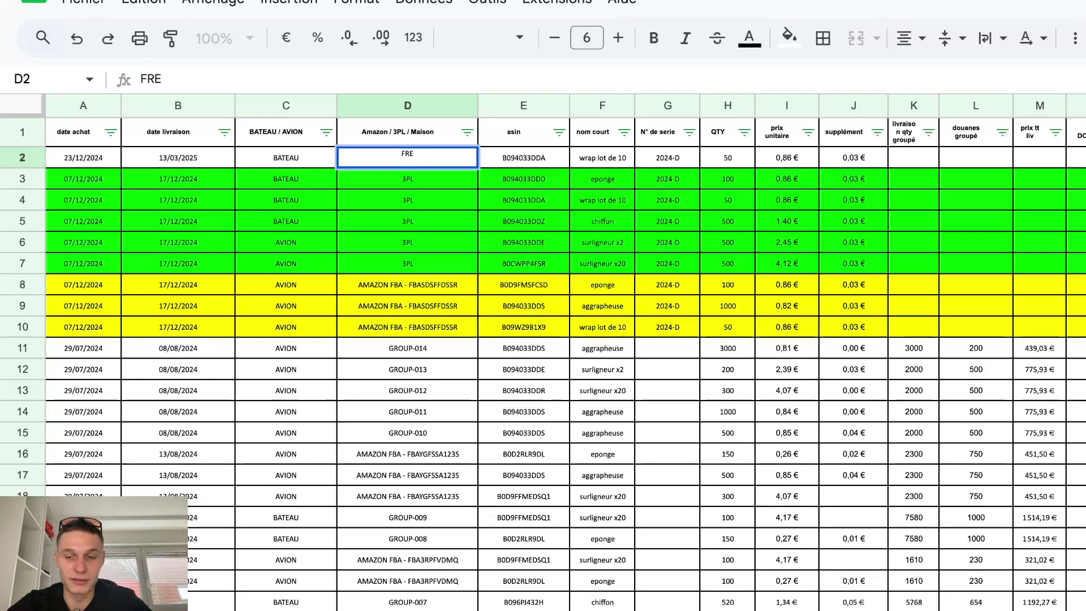
type("-0001")
key("Return")
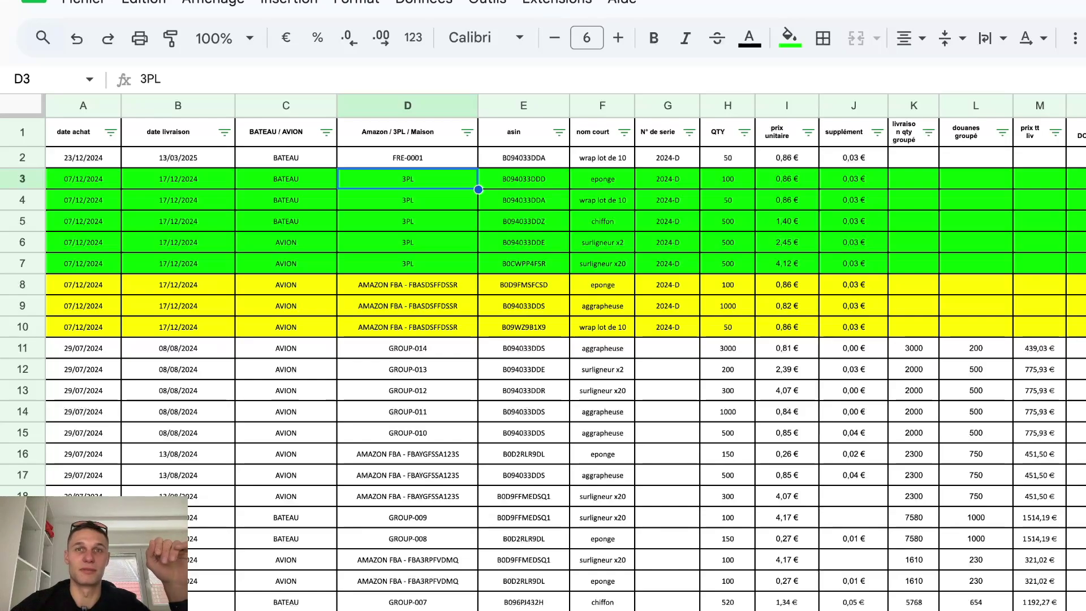
Step: Examine the destination, ASIN and short product name of the purchase in row 2
left_click(408, 158)
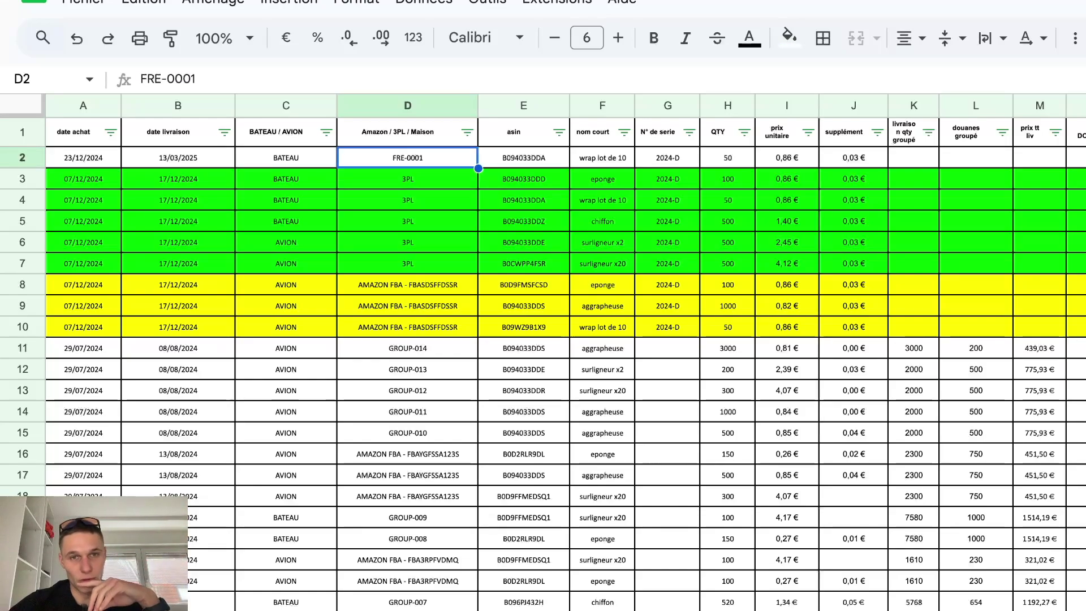
left_click(524, 157)
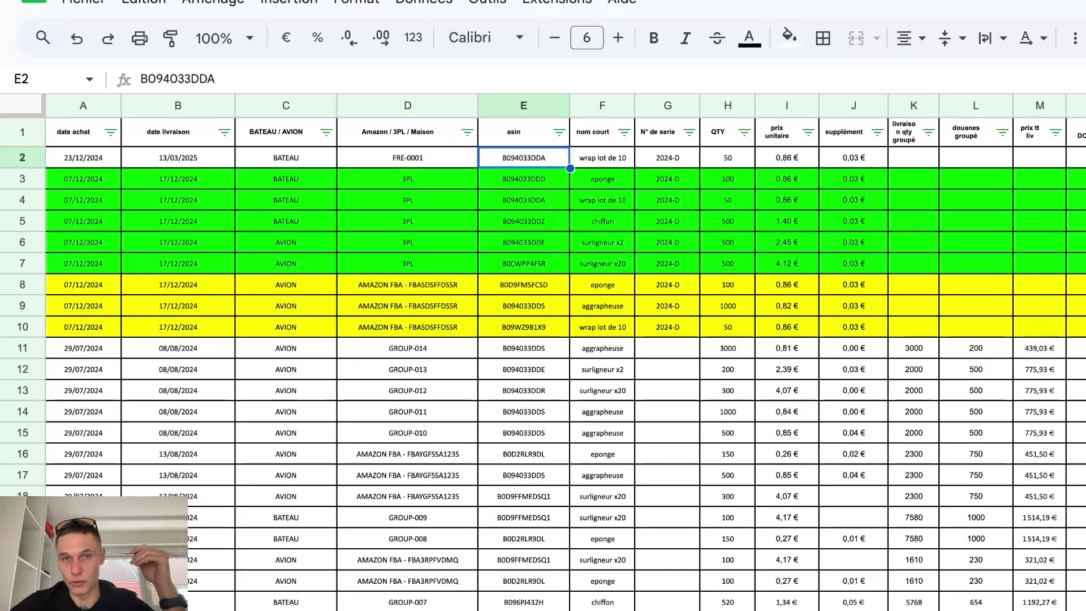
left_click(602, 157)
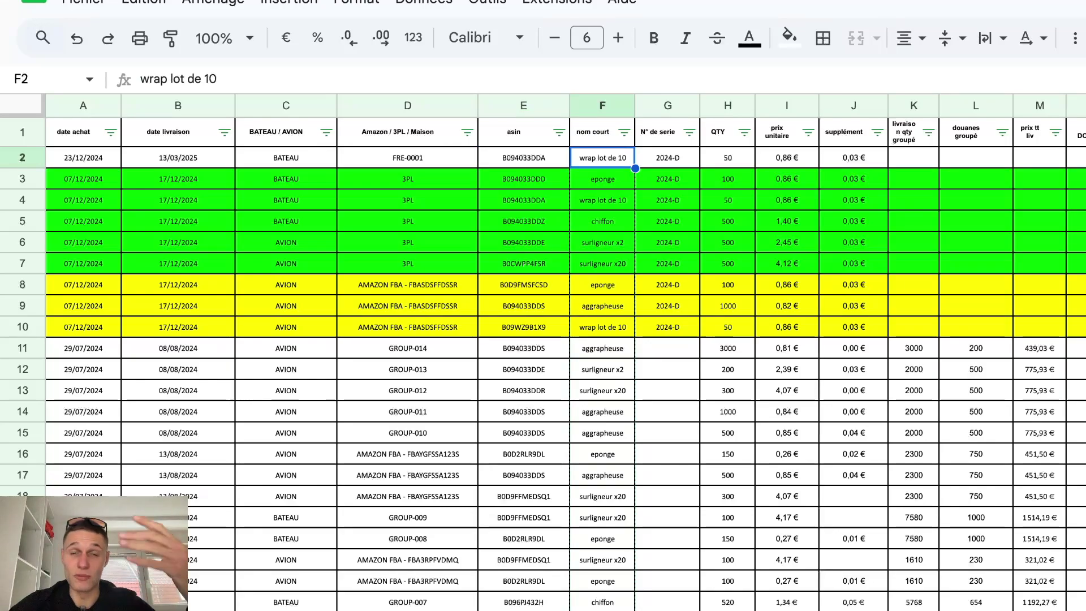
left_click(523, 158)
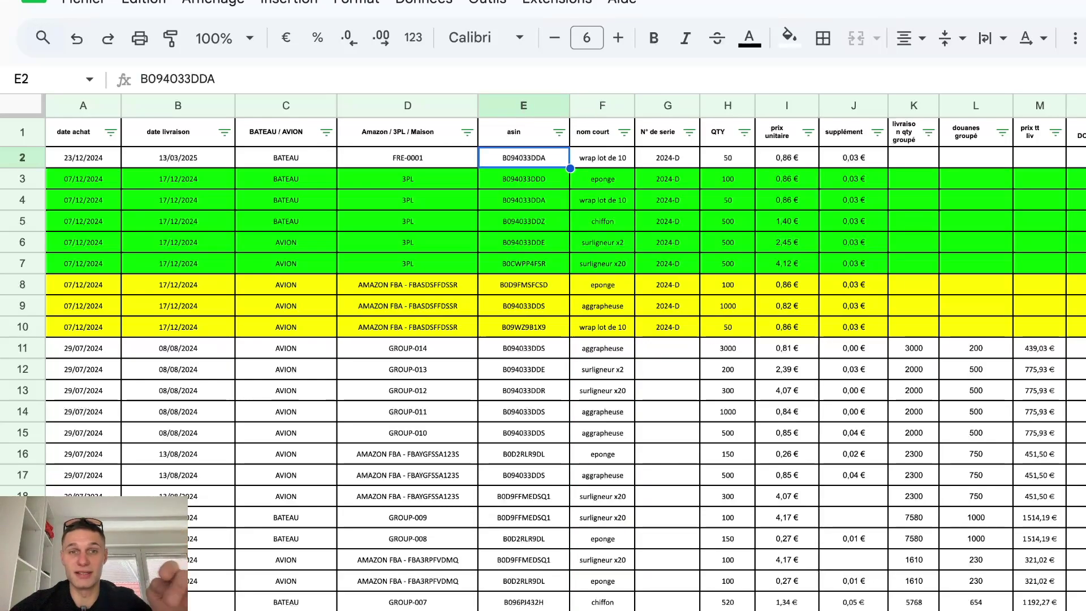
left_click(586, 201)
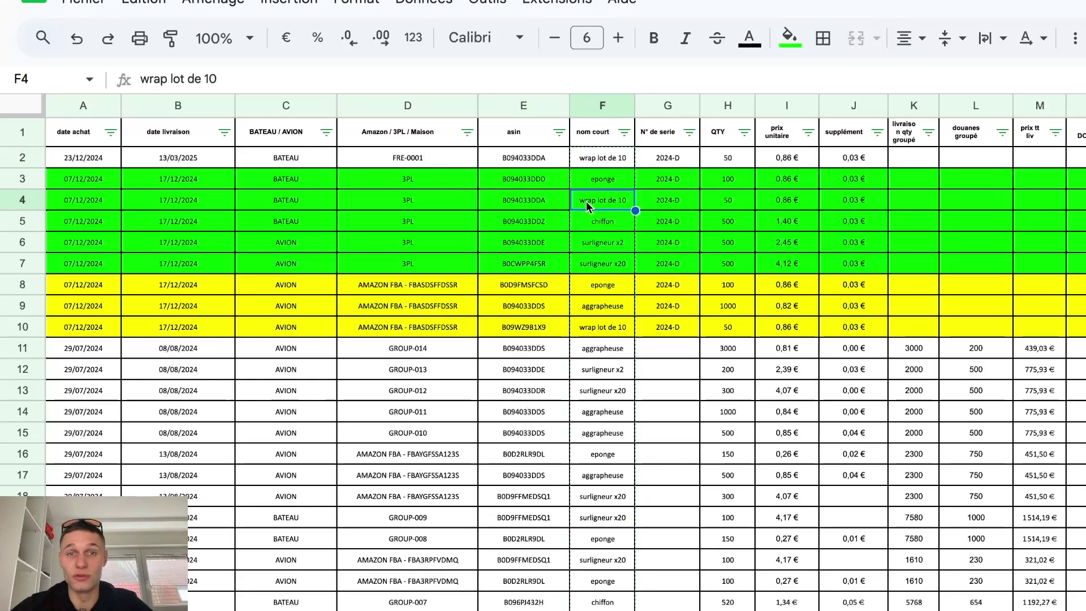
double_click(590, 157)
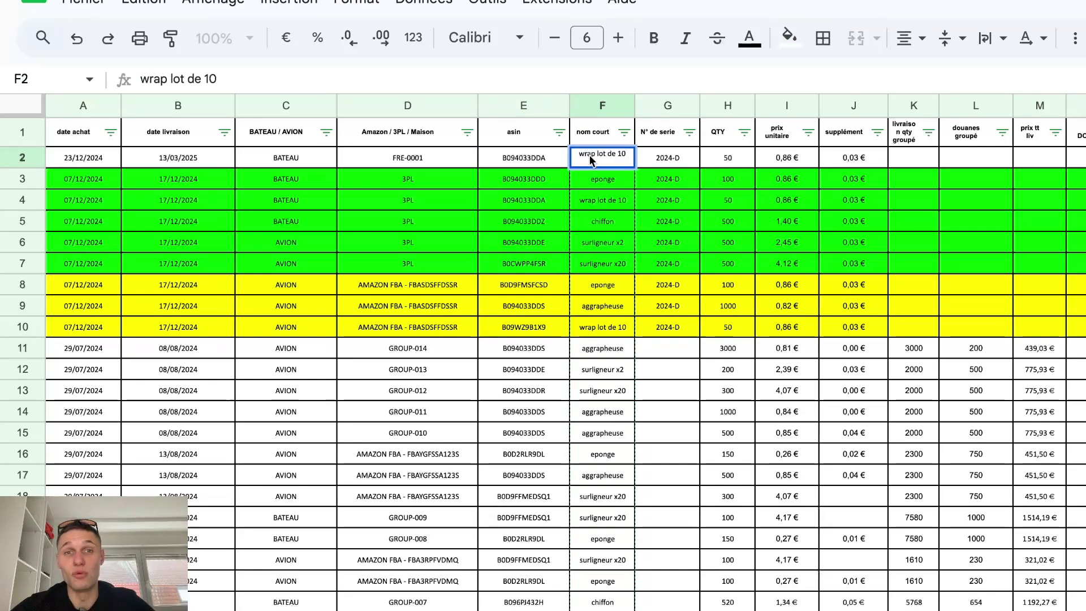
left_click(545, 158)
double_click(542, 159)
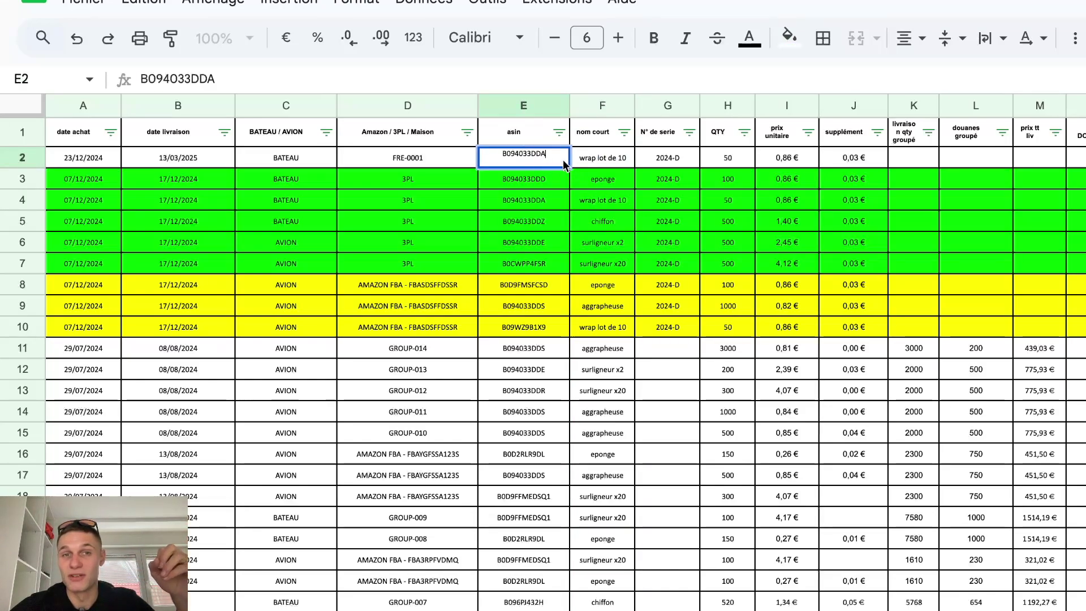
left_click(596, 157)
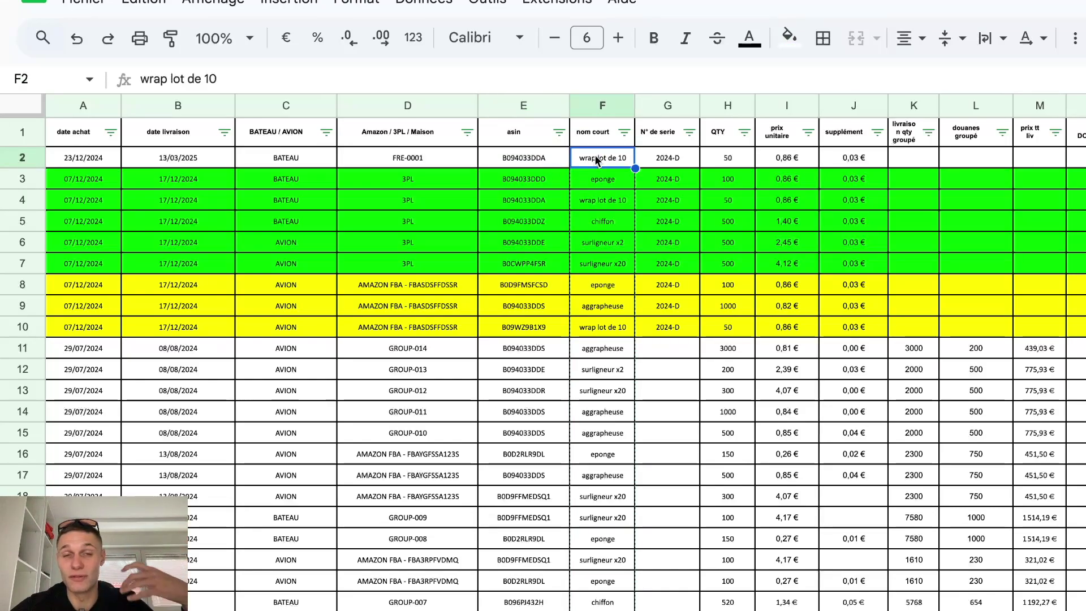
Step: Filter the asin column to B094033DDE only and examine that product's past purchases, including the cost formula in P12
left_click(553, 137)
left_click(424, 383)
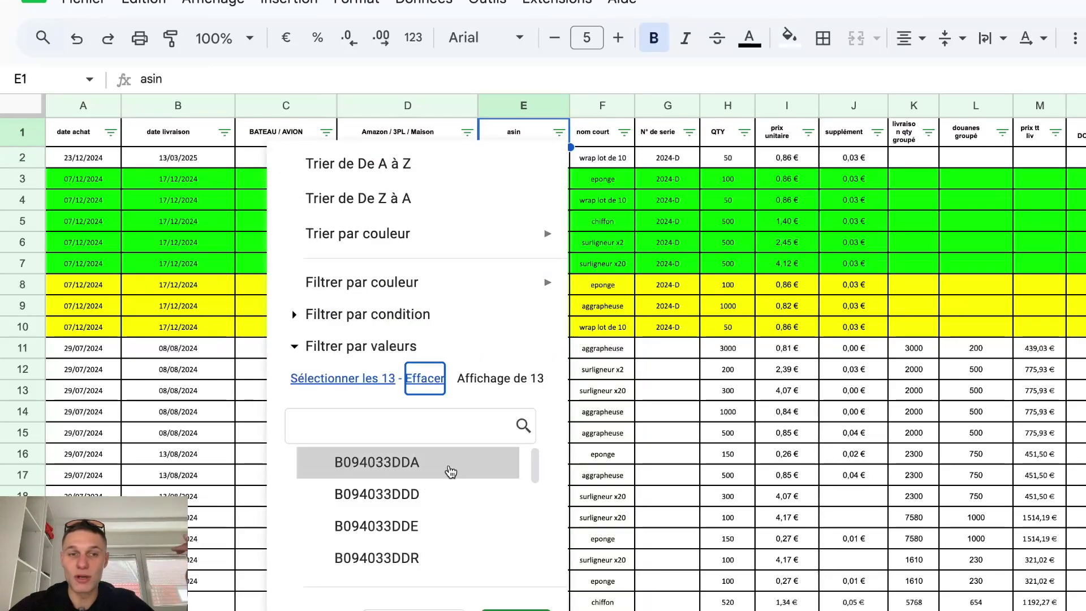
left_click(461, 526)
left_click(515, 609)
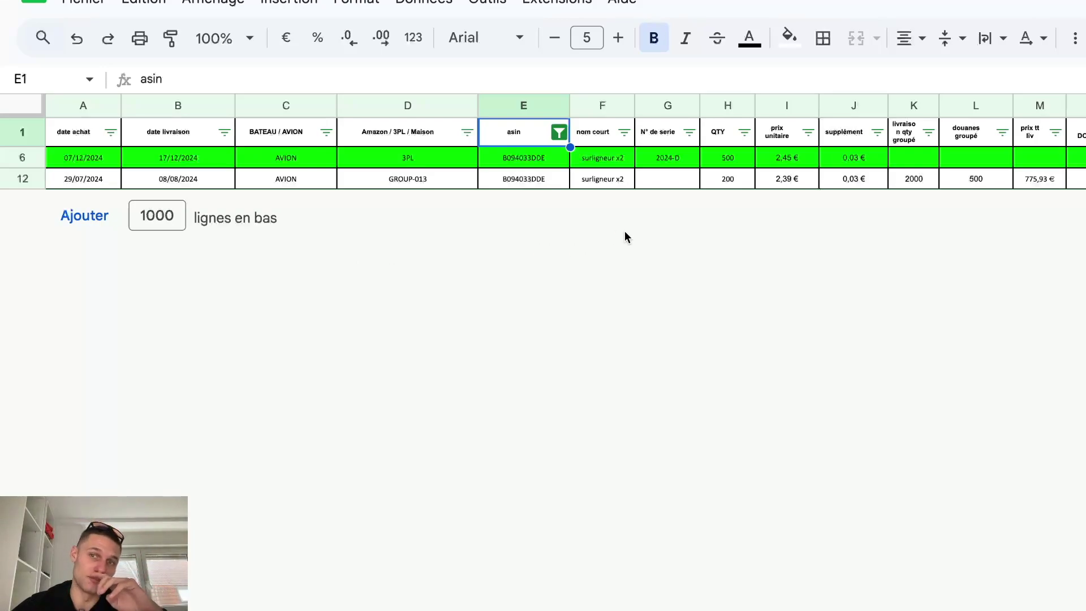
scroll(753, 191, "right", 2)
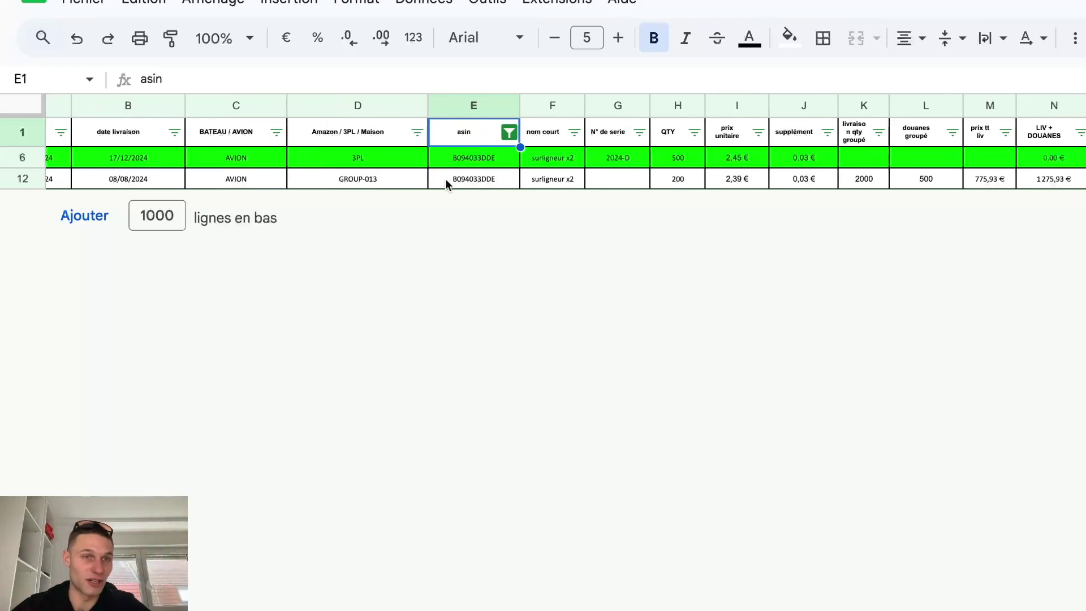
scroll(443, 178, "left", 2)
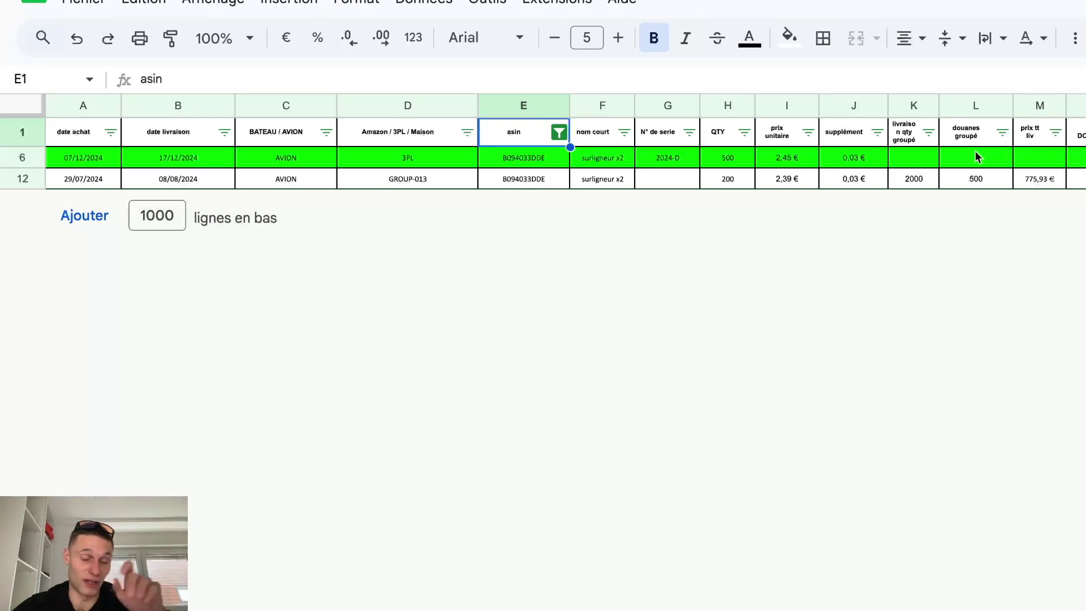
scroll(966, 158, "right", 2)
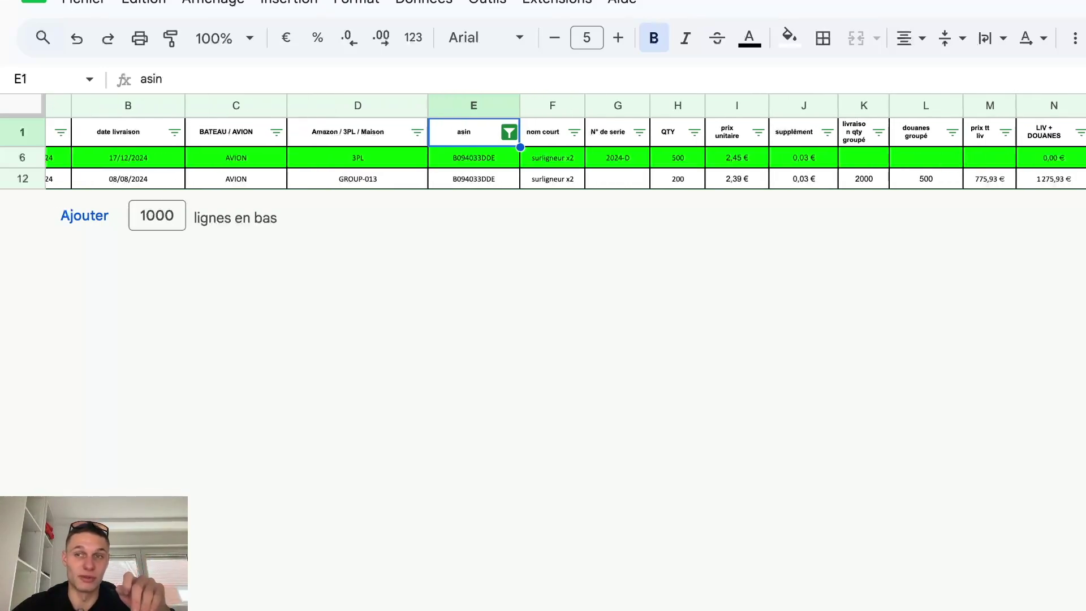
left_click(1085, 178)
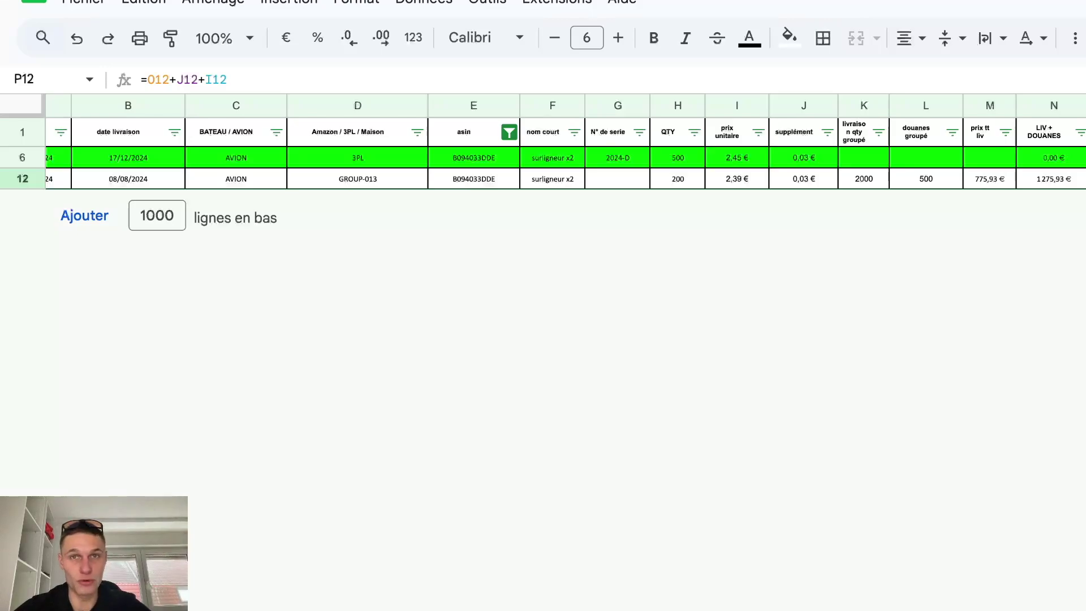
scroll(566, 142, "left", 2)
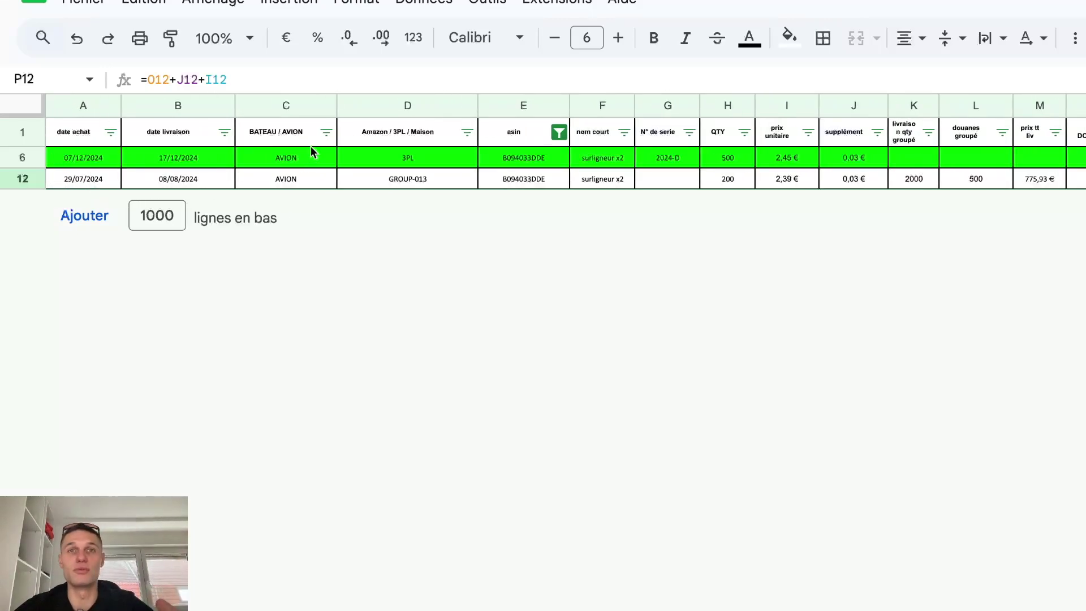
Step: Reset the asin column filter so that all products are selected again
left_click(569, 129)
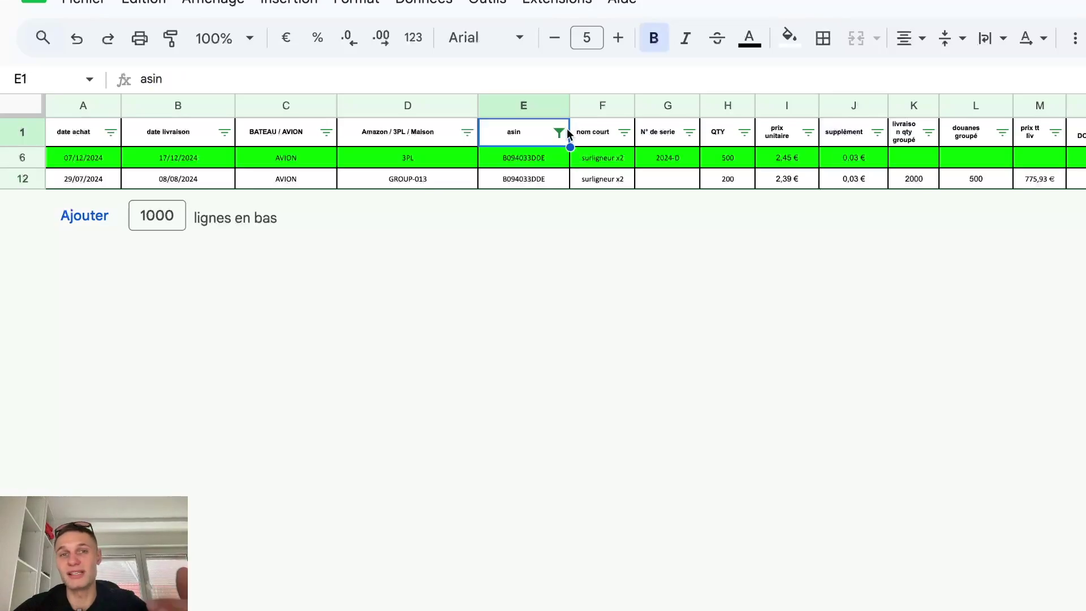
left_click(567, 129)
left_click(369, 375)
left_click(542, 603)
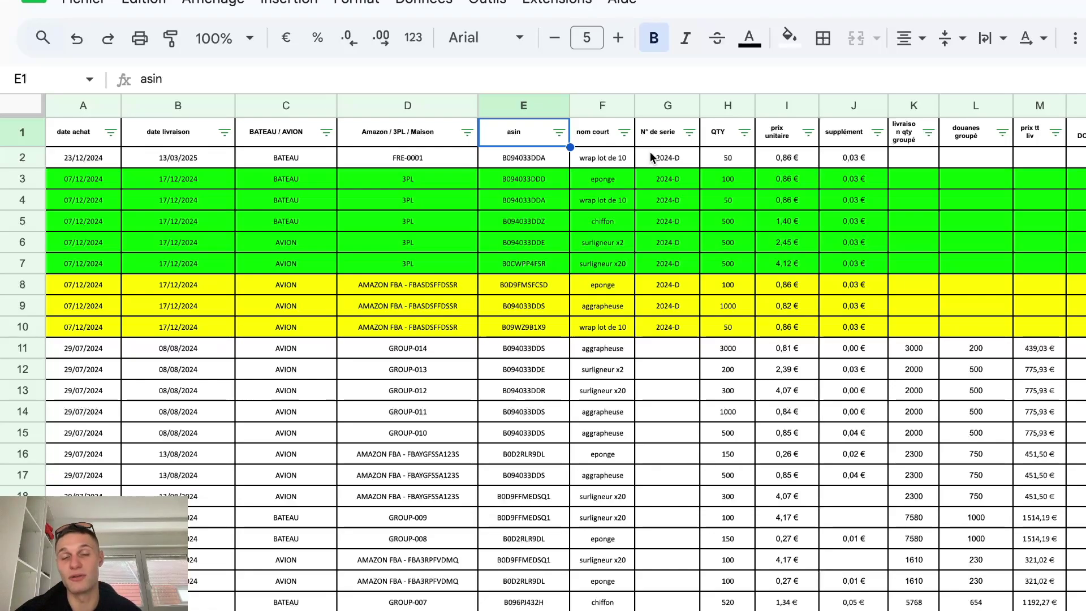
Step: Review the serial numbers in G2:G10, and set the order quantity (QTY) in H2 to 400
left_click_drag(651, 153, 675, 329)
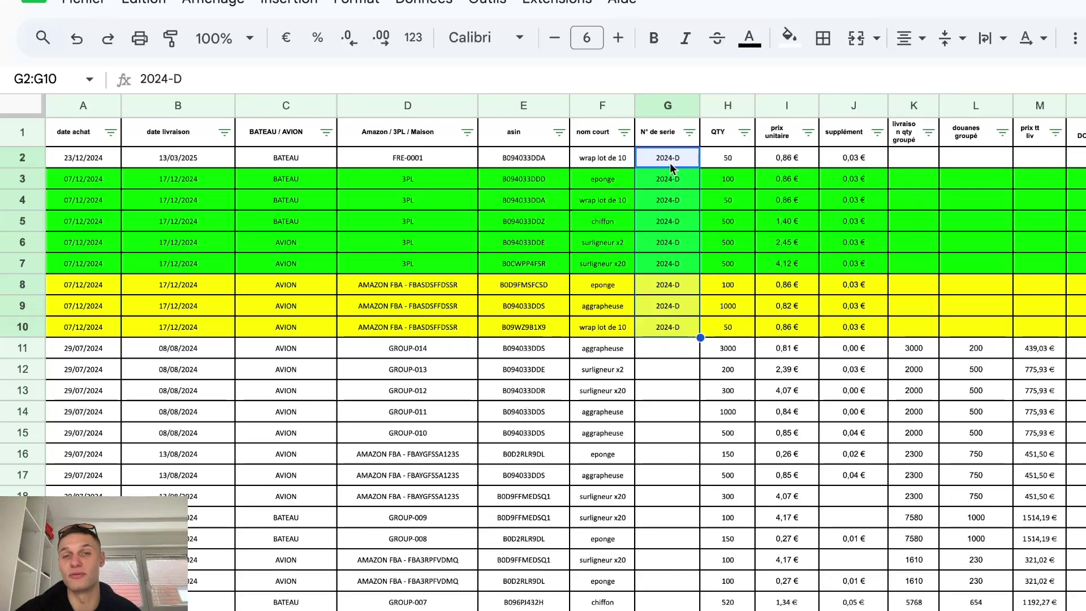
left_click_drag(671, 157, 681, 327)
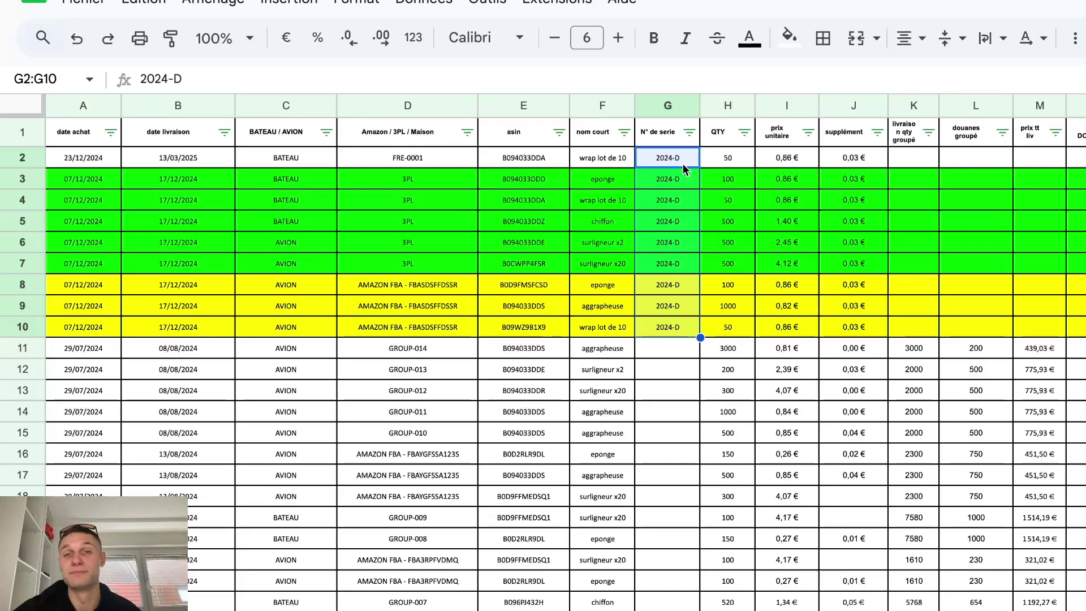
left_click(710, 161)
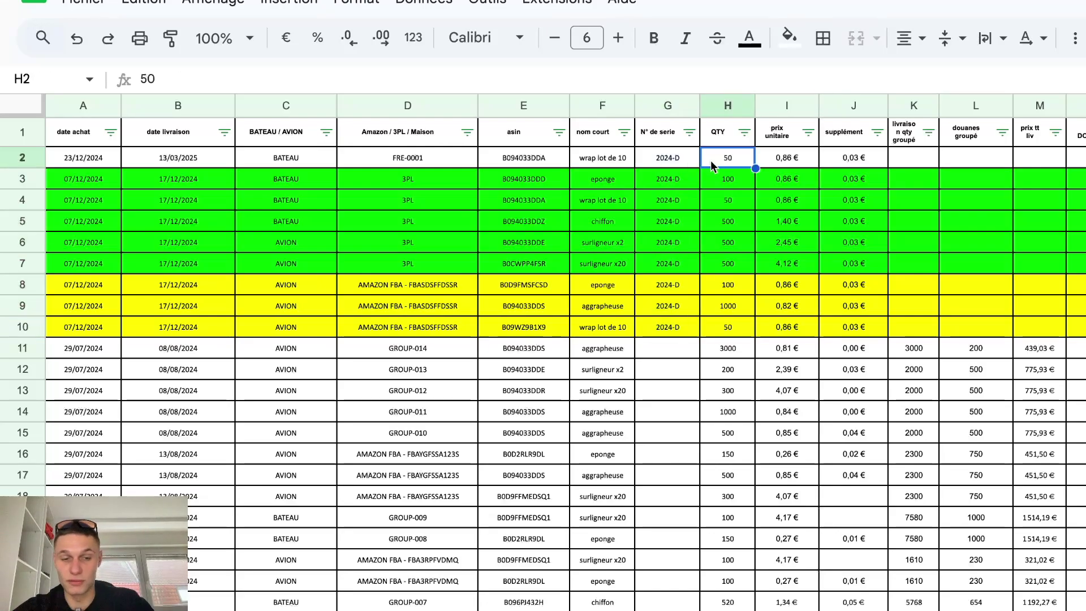
type("400")
key("Return")
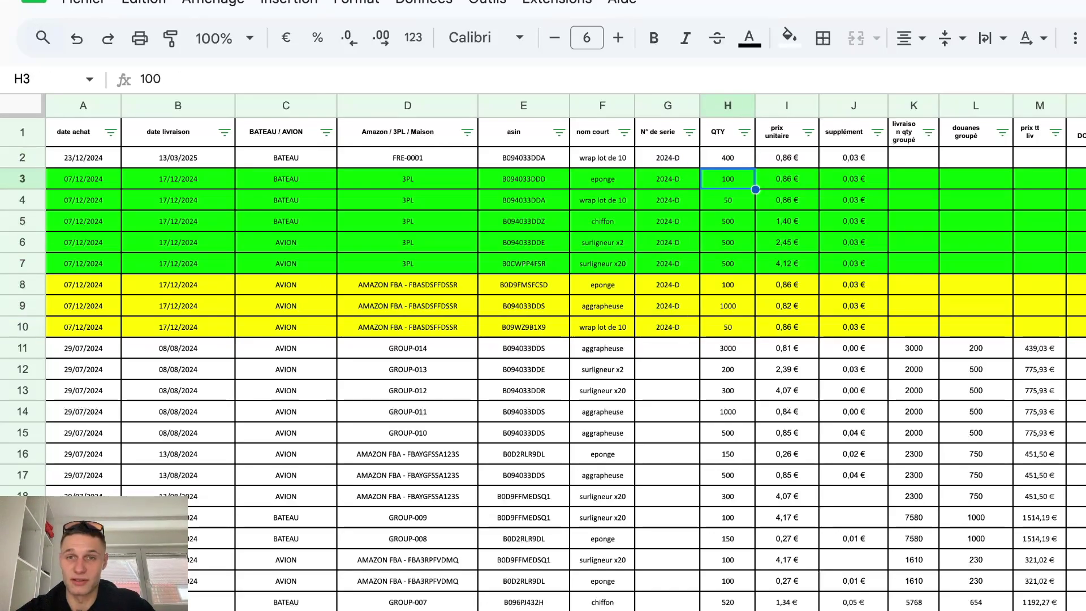
Step: Examine the unit price and supplement formulas in row 2 and the grouped delivery quantity cell K2
key("Up")
key("Right")
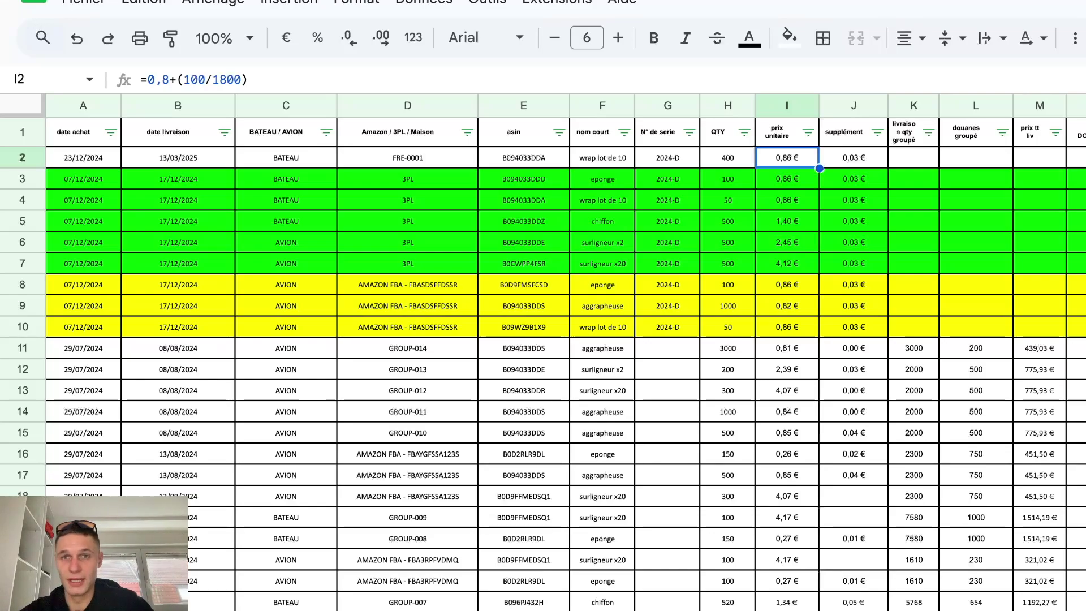
left_click(854, 158)
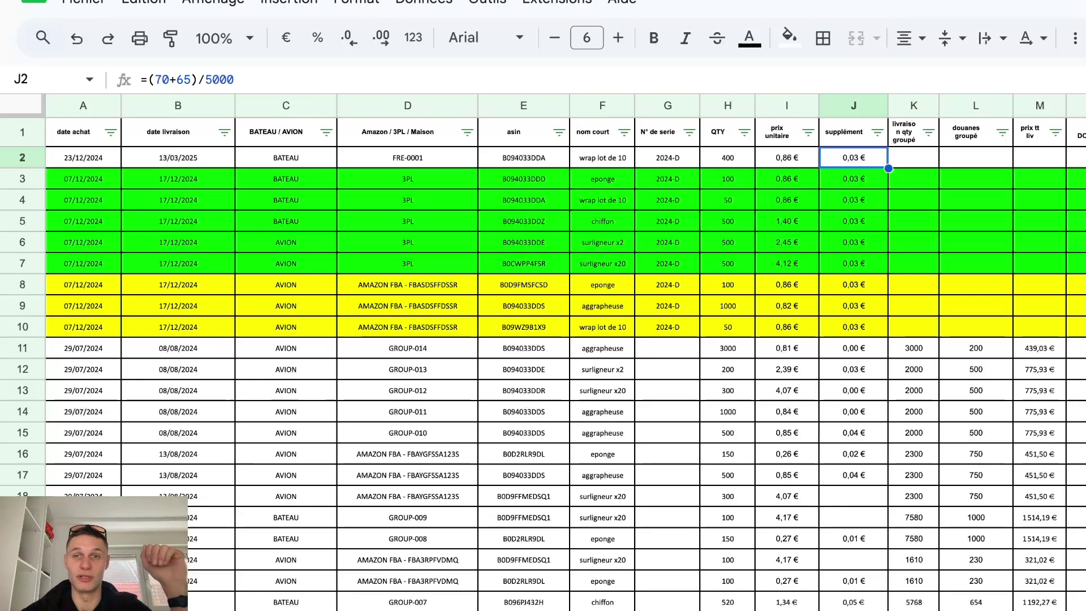
left_click(914, 157)
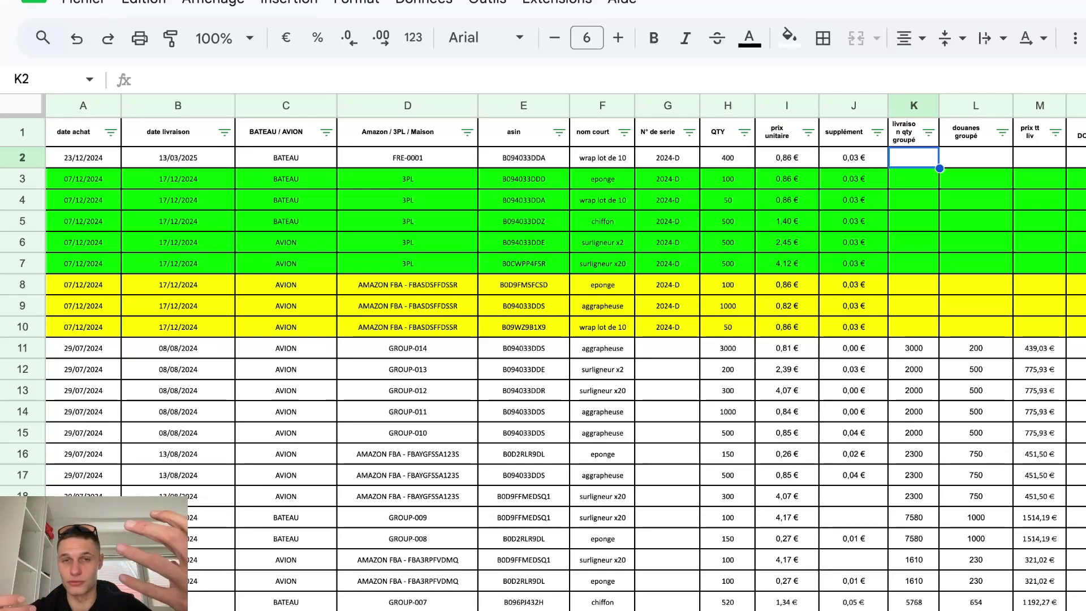
key("Return")
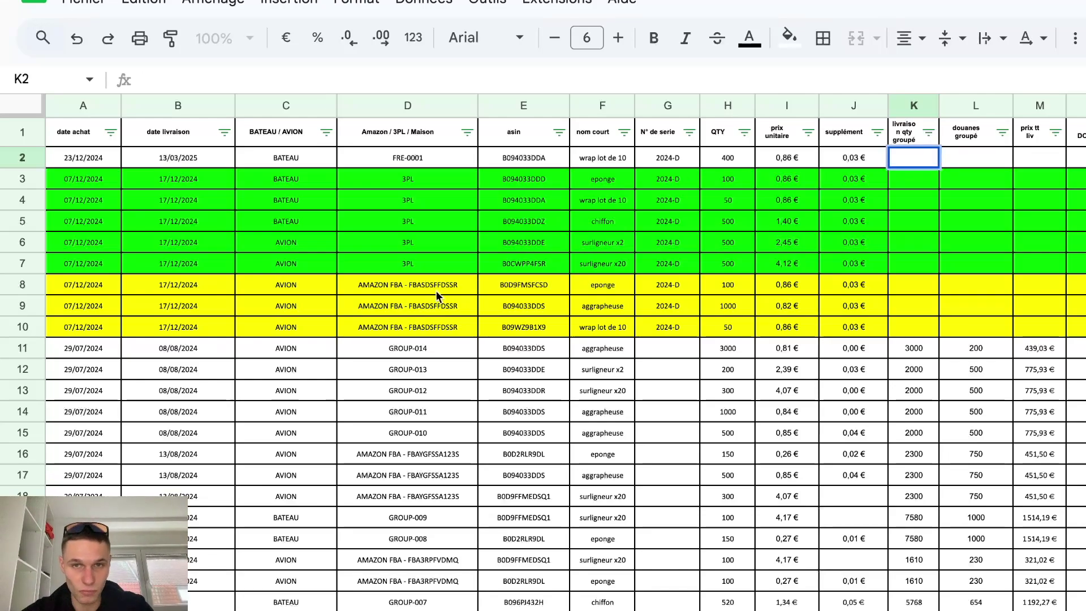
Step: Insert a row above row 2 and duplicate the 23/12/2024 order into it
right_click(30, 153)
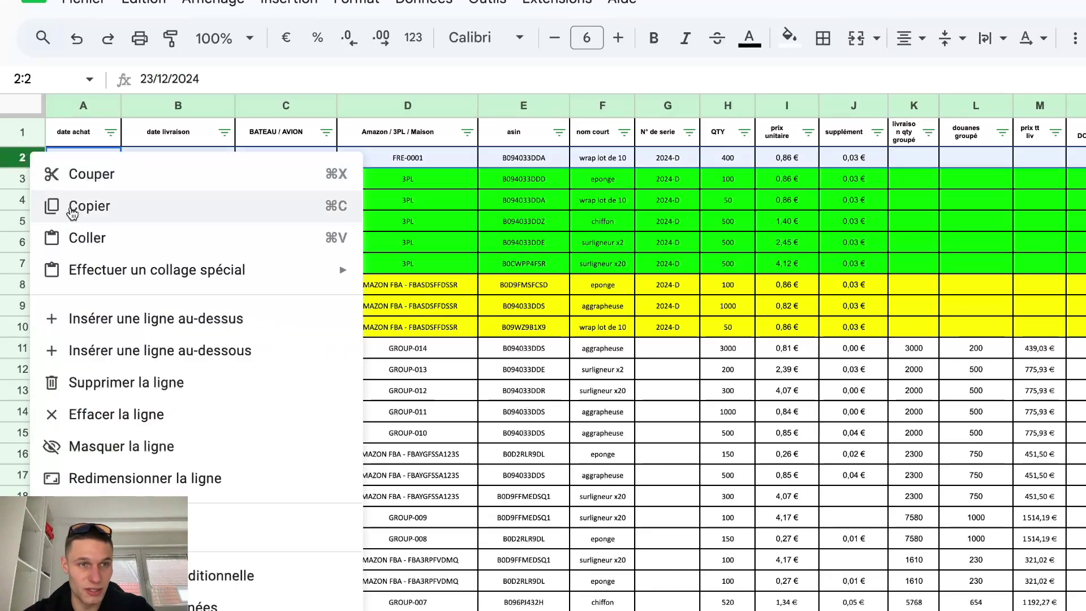
left_click(110, 318)
left_click(43, 182)
key("ctrl+c")
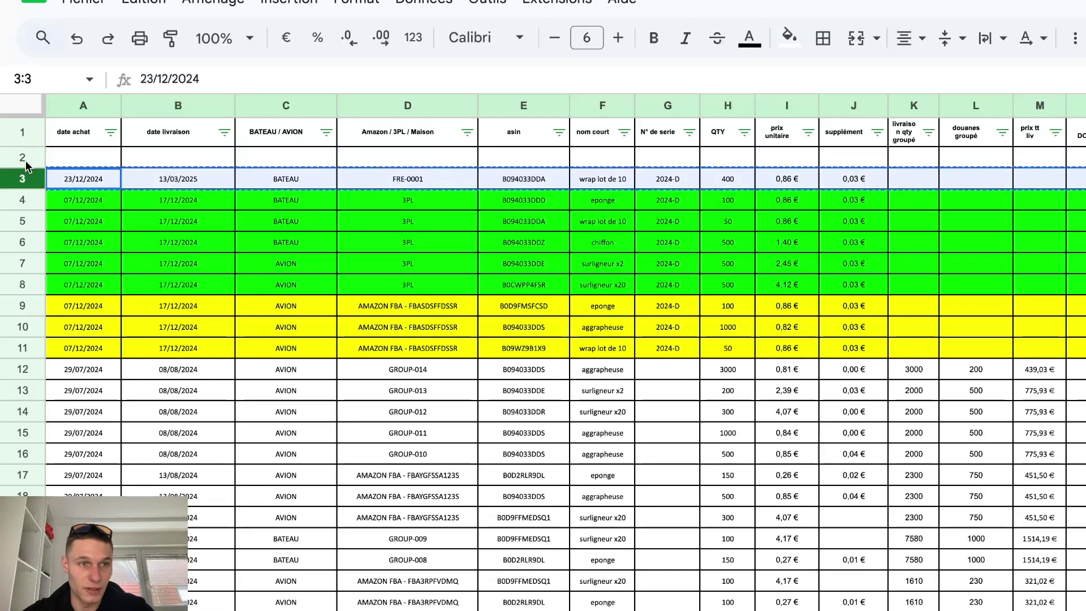
left_click(22, 159)
key("ctrl+v")
Step: Copy the ASIN B094033DDZ from E6 into E2 for the duplicated order
left_click(732, 156)
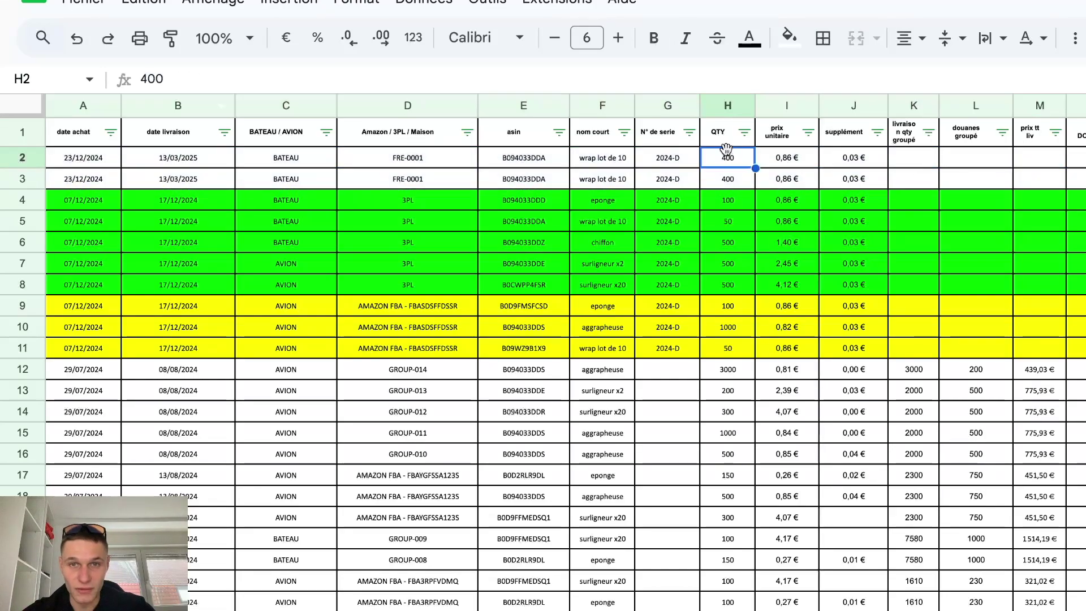
double_click(599, 155)
double_click(532, 242)
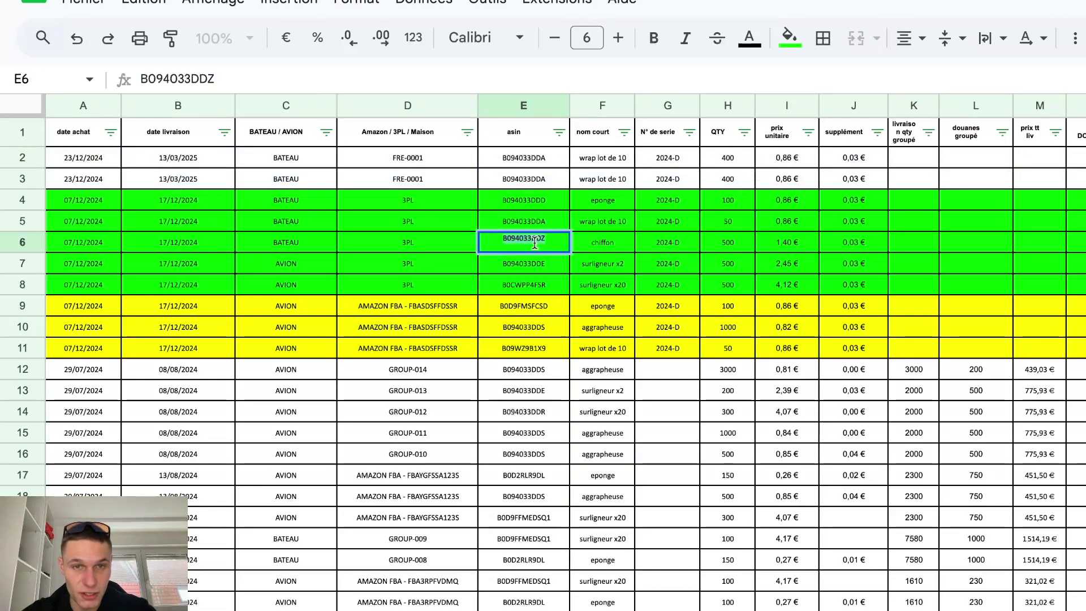
left_click(528, 154)
key("ctrl+v")
Step: Copy the short product name chiffon from F6 into F2
left_click(594, 238)
double_click(594, 238)
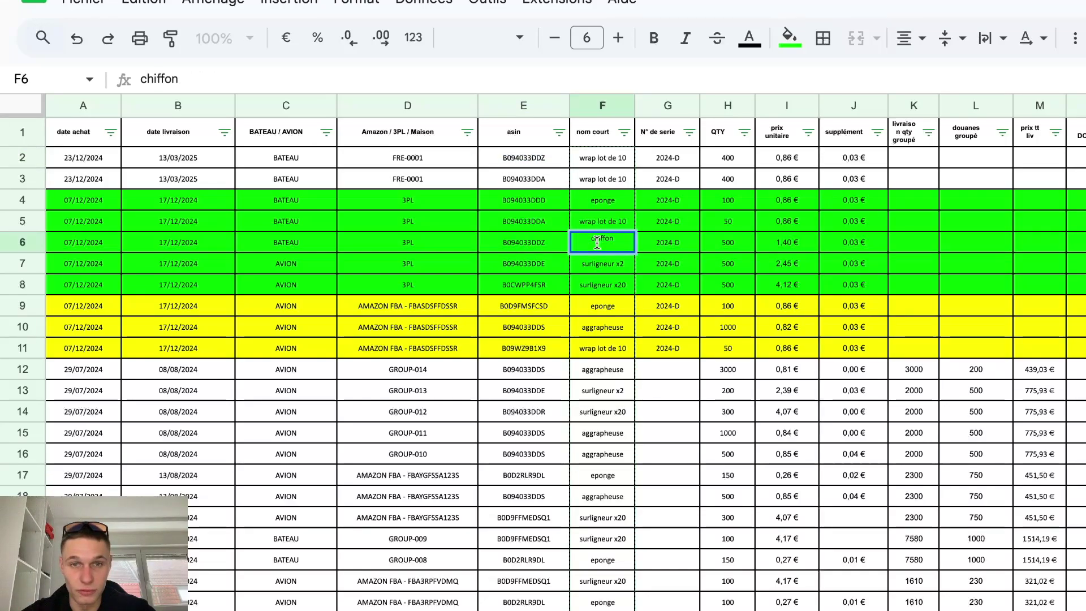
left_click(601, 160)
key("ctrl+v")
left_click(621, 223)
left_click_drag(611, 244, 614, 263)
Step: Set the unit price (prix unitaire) in I2 to 1,4, matching the earlier chiffon order
left_click(706, 248)
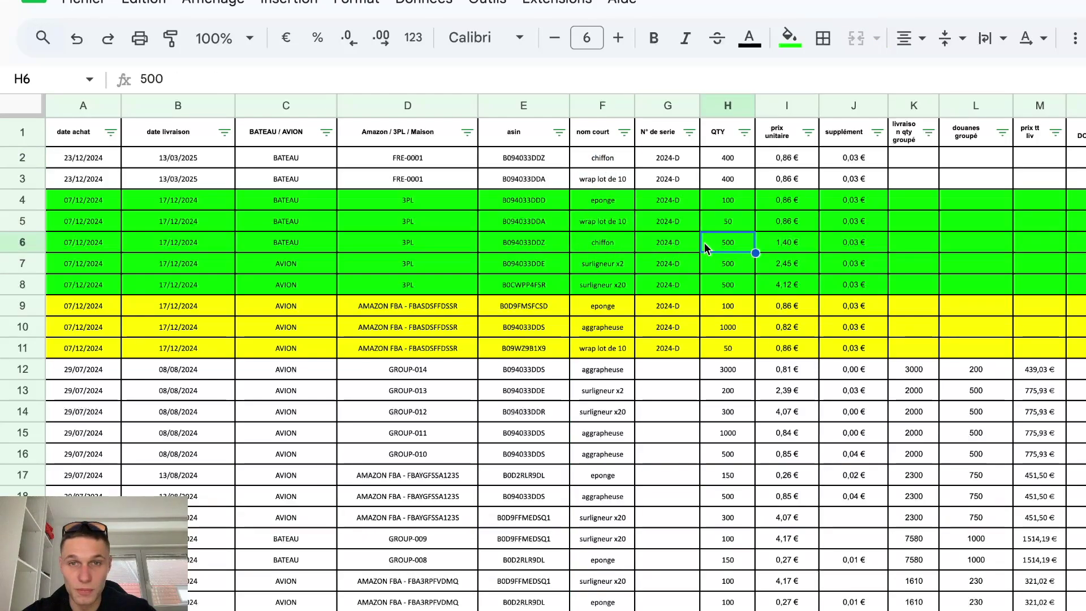
left_click(792, 141)
left_click(793, 151)
type("1,4")
key("Return")
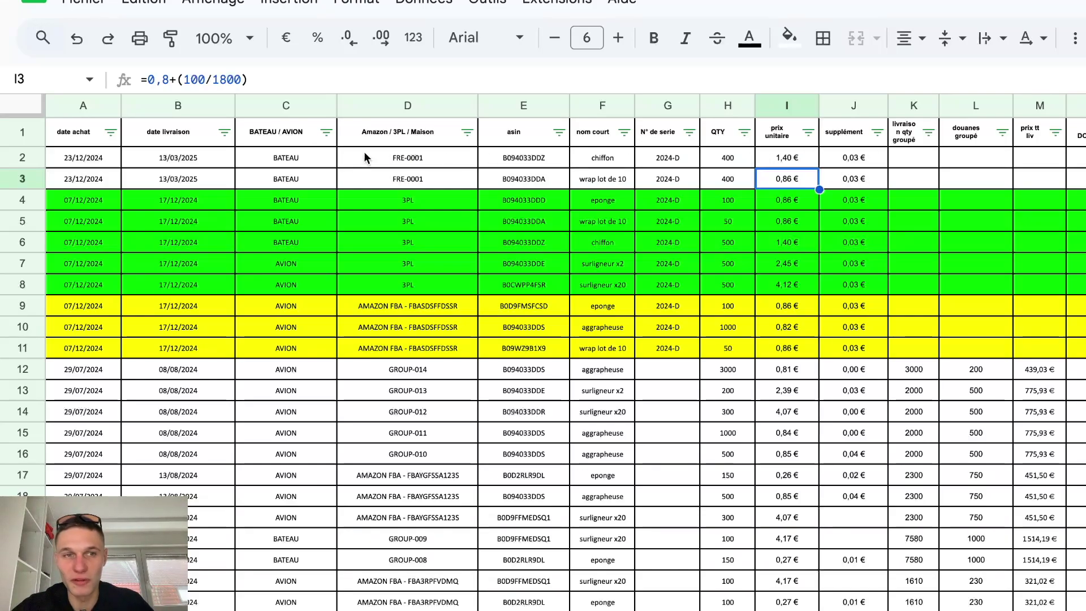
Step: Change the destination reference in D2 to FRE-0002
left_click_drag(269, 148, 435, 188)
left_click(436, 178)
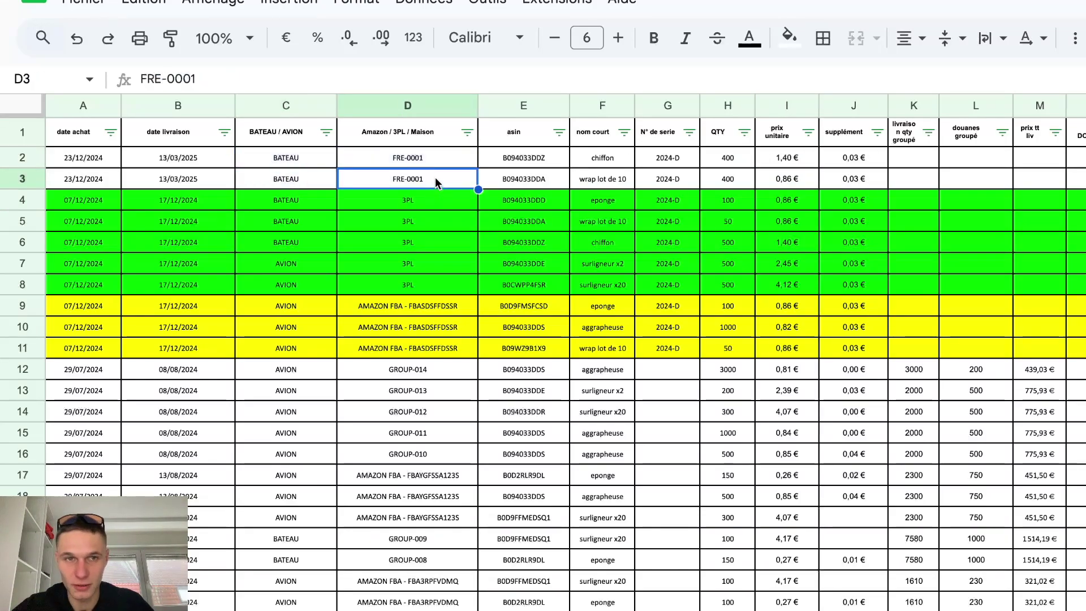
double_click(440, 153)
key("BackSpace")
type("2")
key("Return")
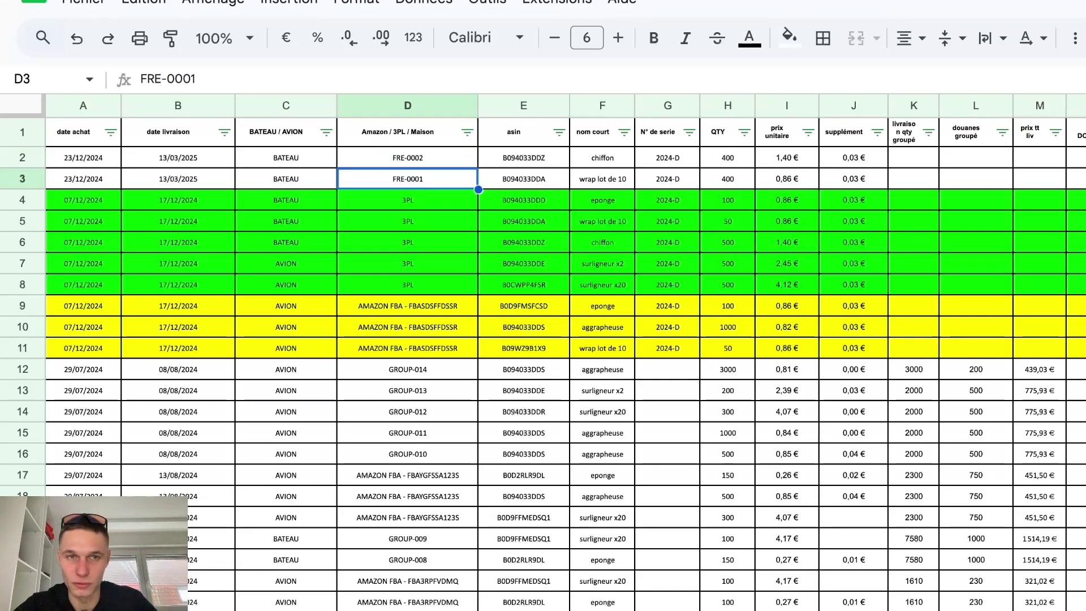
Step: Set the grouped delivery quantity (livraison qty groupé) to 800 in both K2 and K3
left_click_drag(728, 159, 727, 178)
left_click(905, 159)
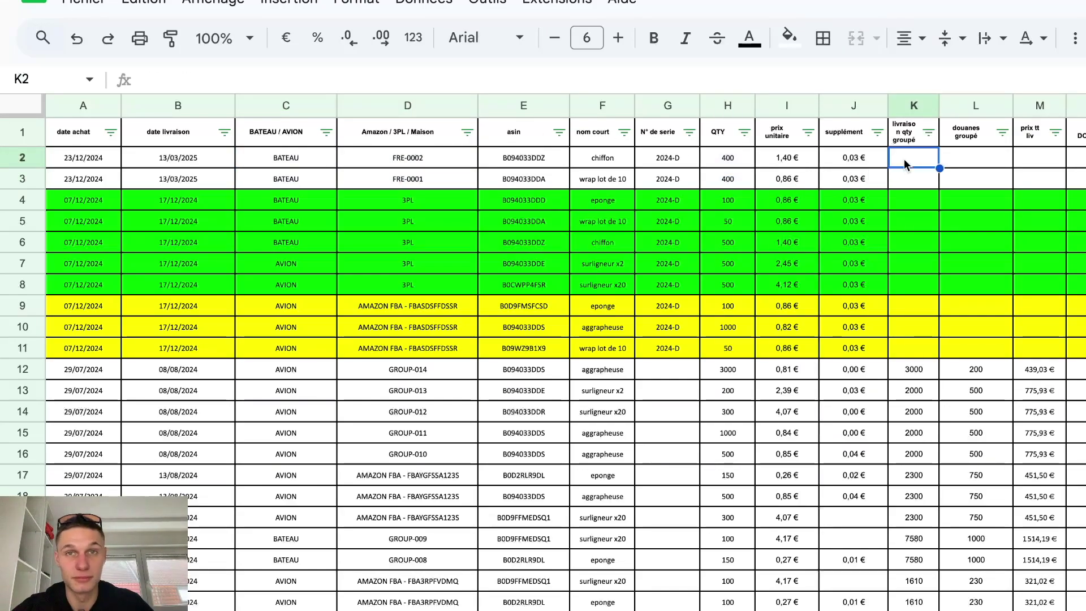
type("800")
key("Return")
type("800")
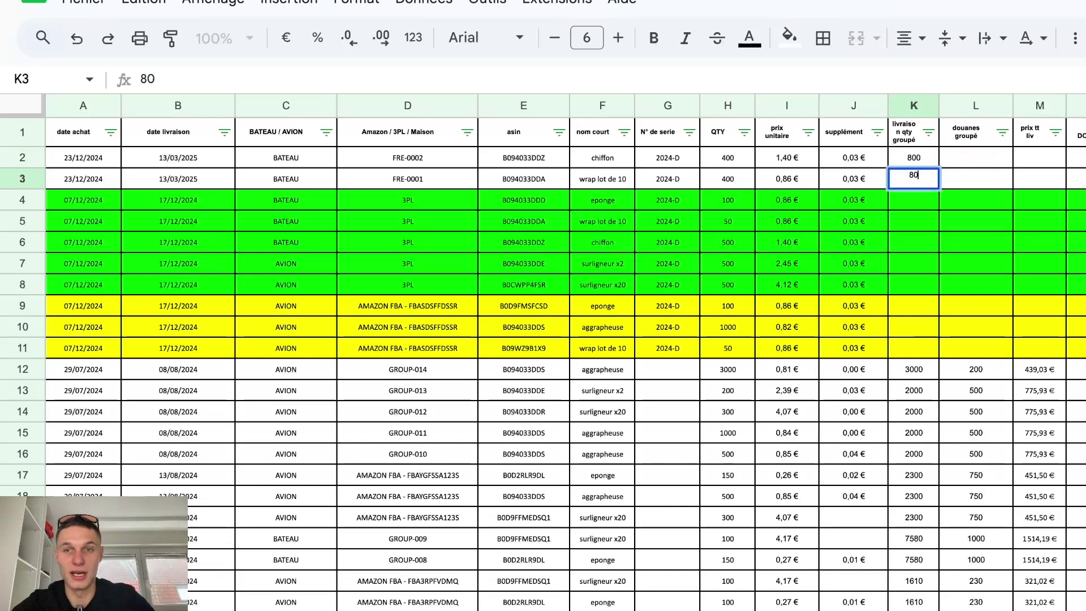
key("Return")
Step: Enter 250 as the grouped customs cost (douanes groupé) in both L2 and L3
key("Up")
key("Up")
key("Right")
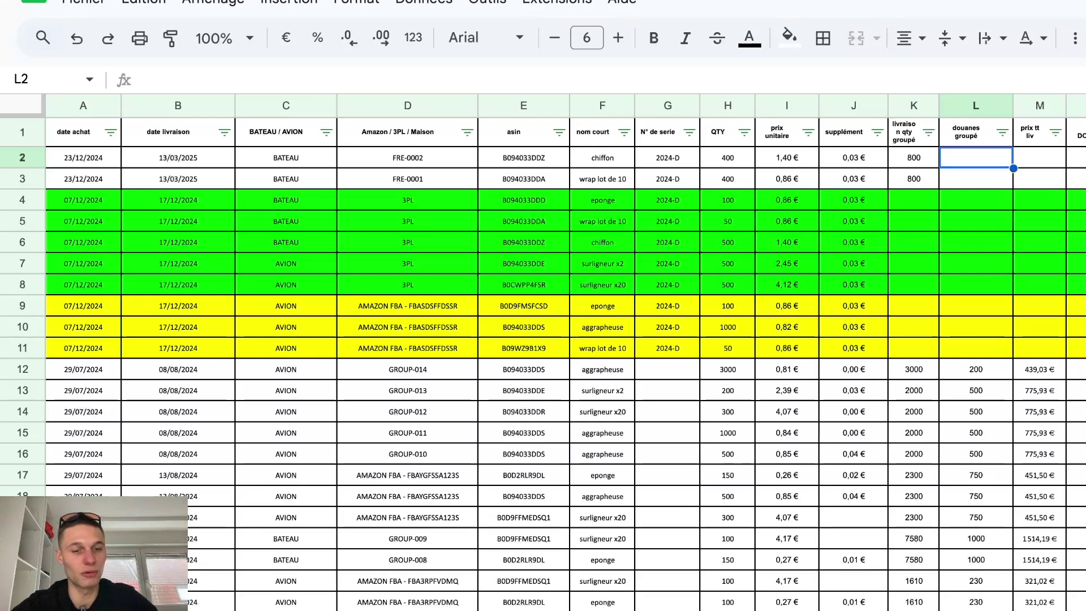
type("250")
key("Return")
type("250")
key("Return")
left_click(976, 178)
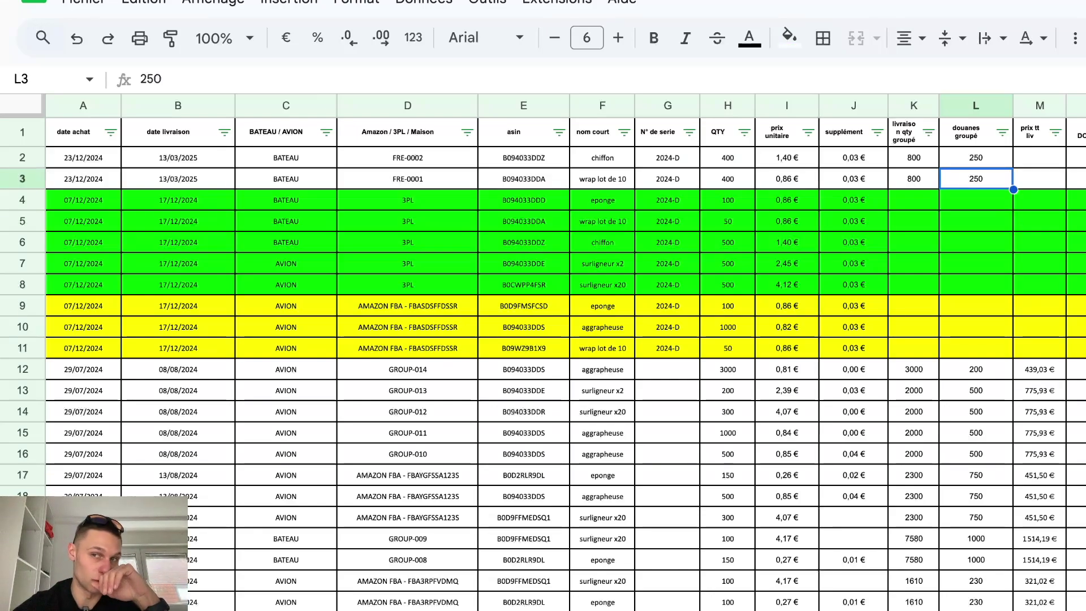
Step: Enter 300 as the total delivery price (prix tt liv) in both M2 and M3
left_click(1040, 178)
left_click(976, 179)
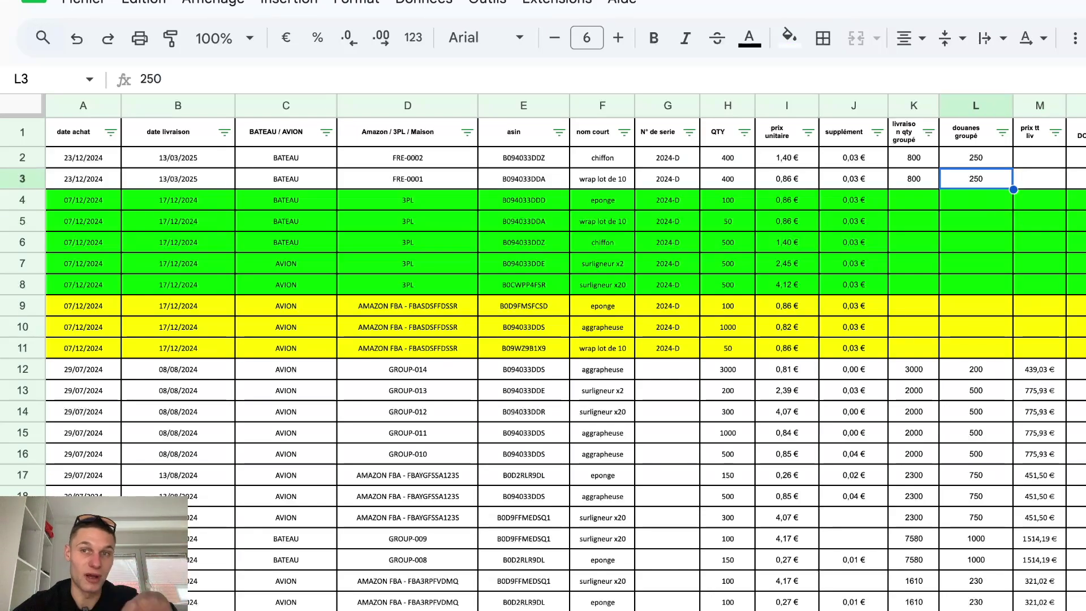
left_click(914, 179)
left_click(976, 178)
left_click(1040, 178)
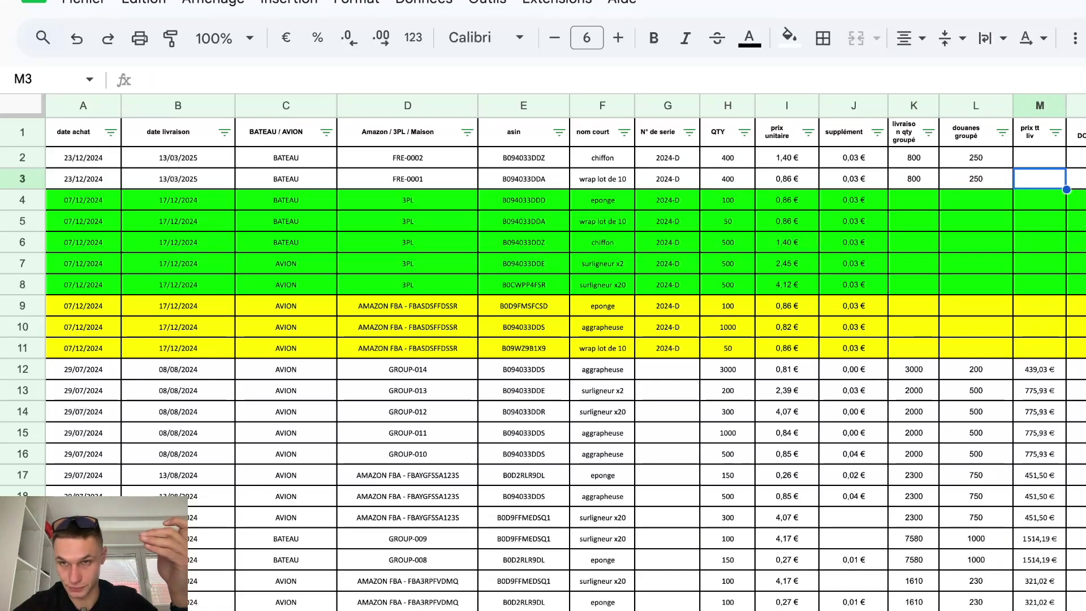
left_click(1040, 157)
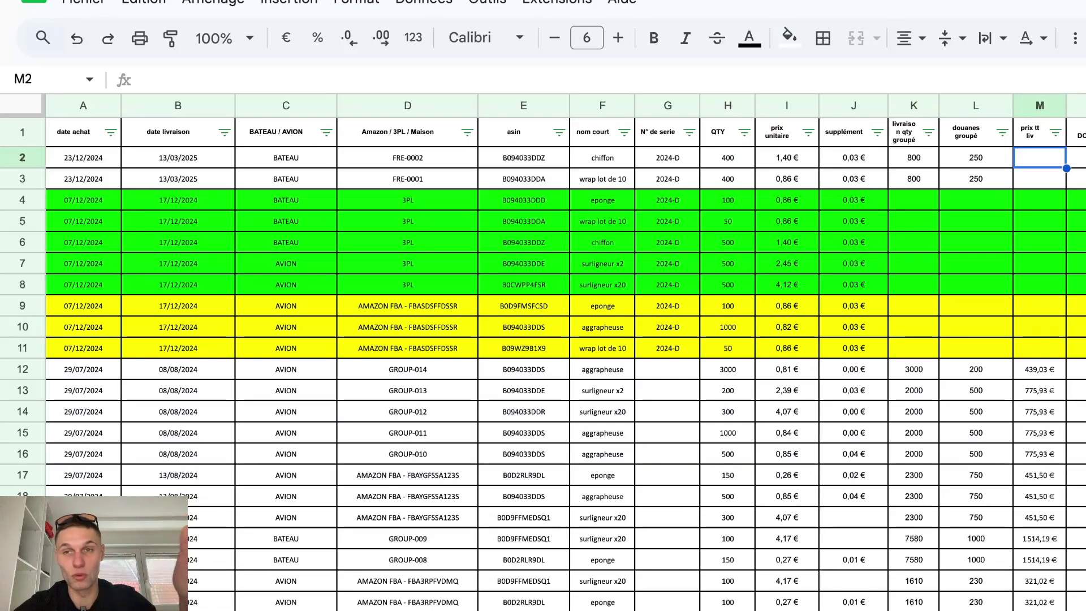
type("300")
key("Return")
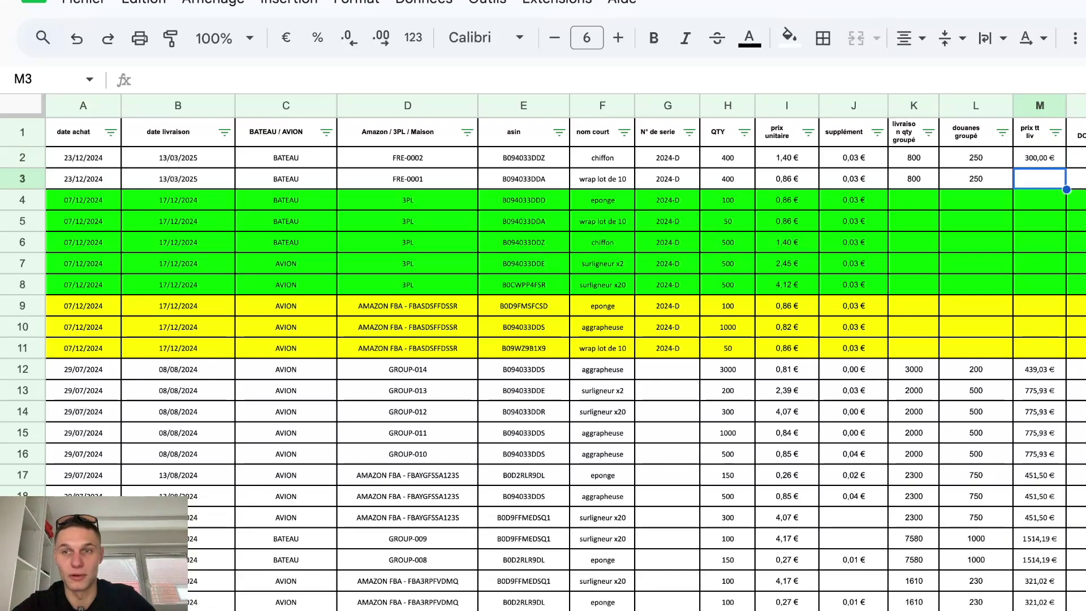
type("300")
key("Return")
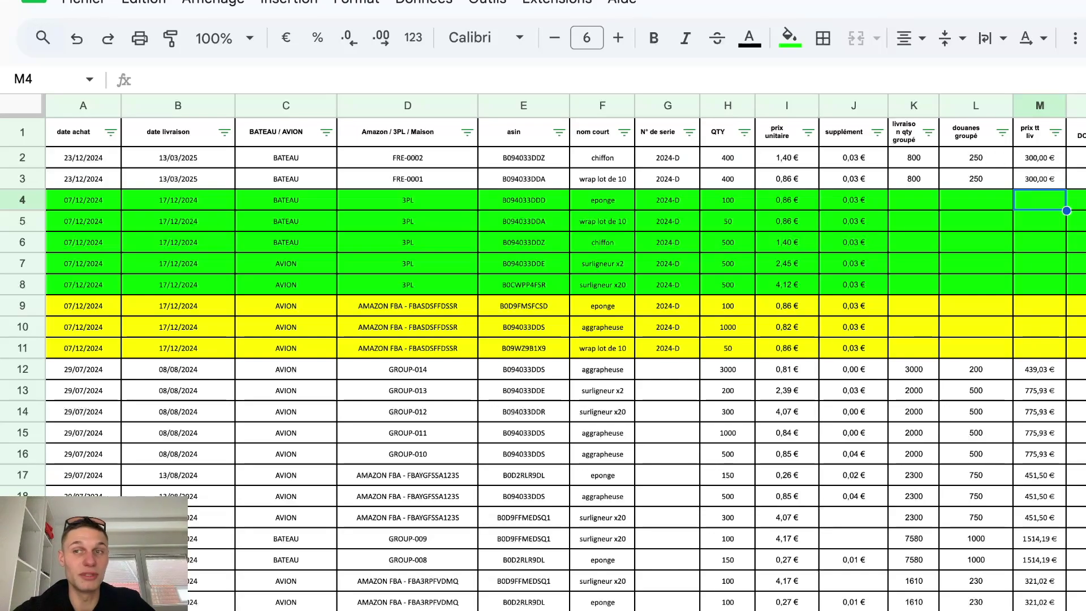
Step: Examine the formulas in O2 and P2 that calculate the first order's unit costs from its grouped costs, supplement and unit price
left_click(1082, 158)
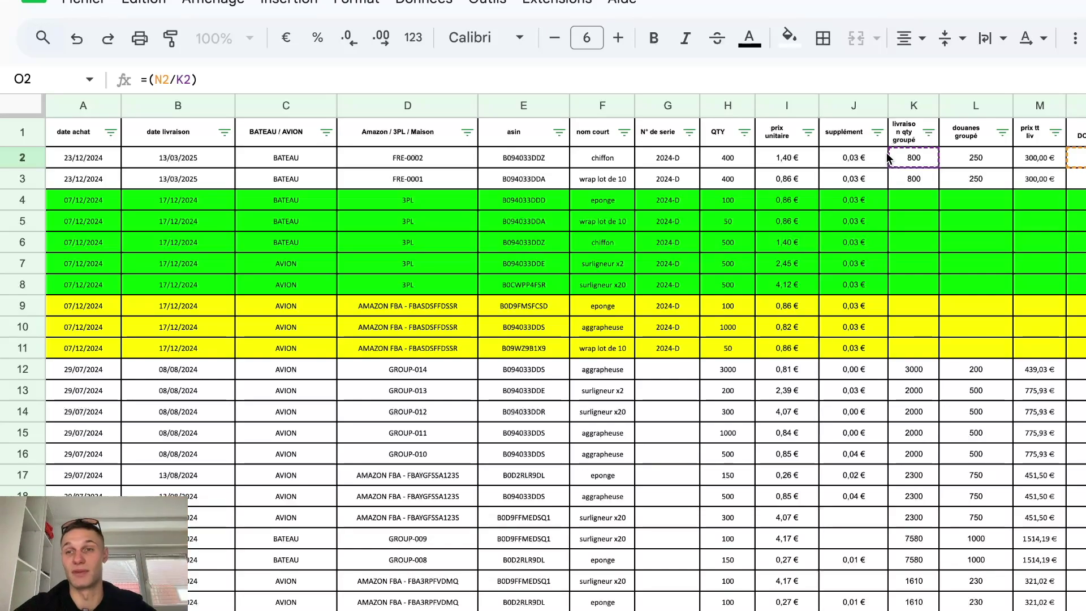
key("Return")
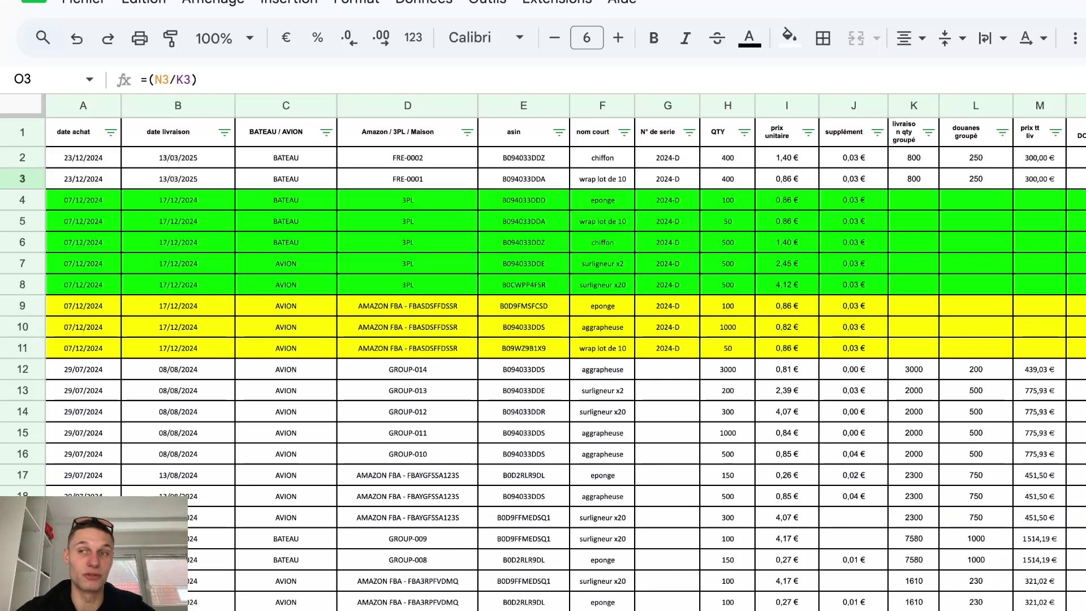
key("Up")
key("Right")
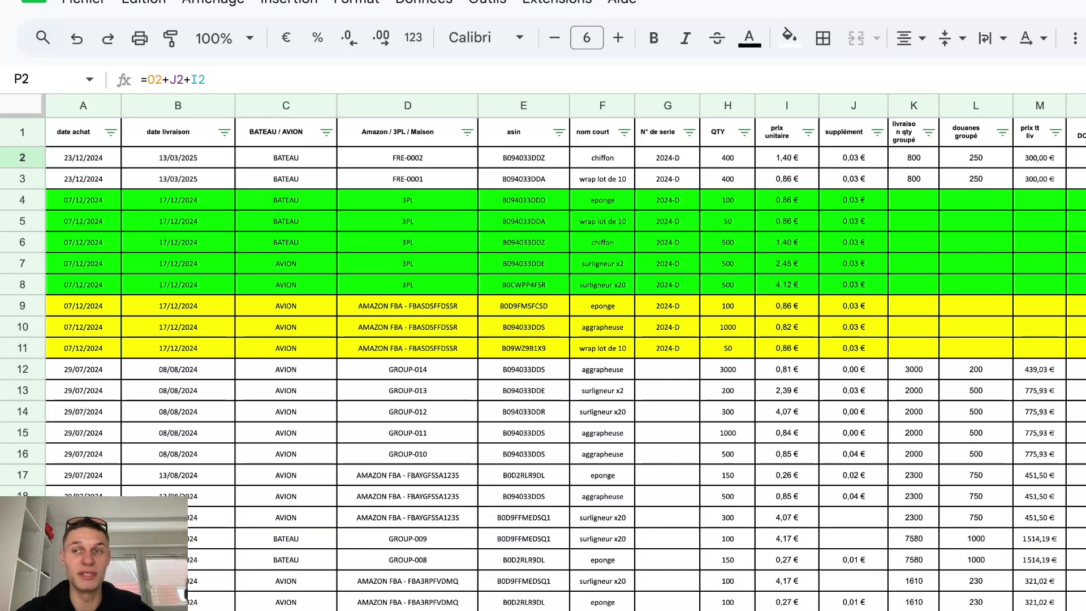
scroll(567, 352, "right", 1)
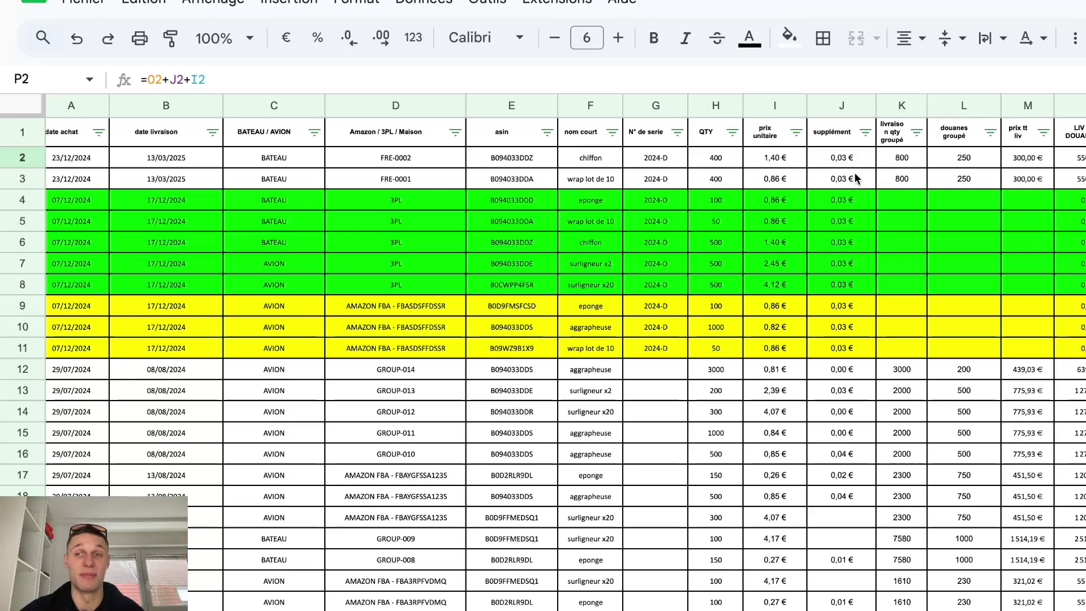
Step: Review the ASIN, destination reference and quantity entered for the chiffon order in row 2
left_click(571, 163)
key("Left")
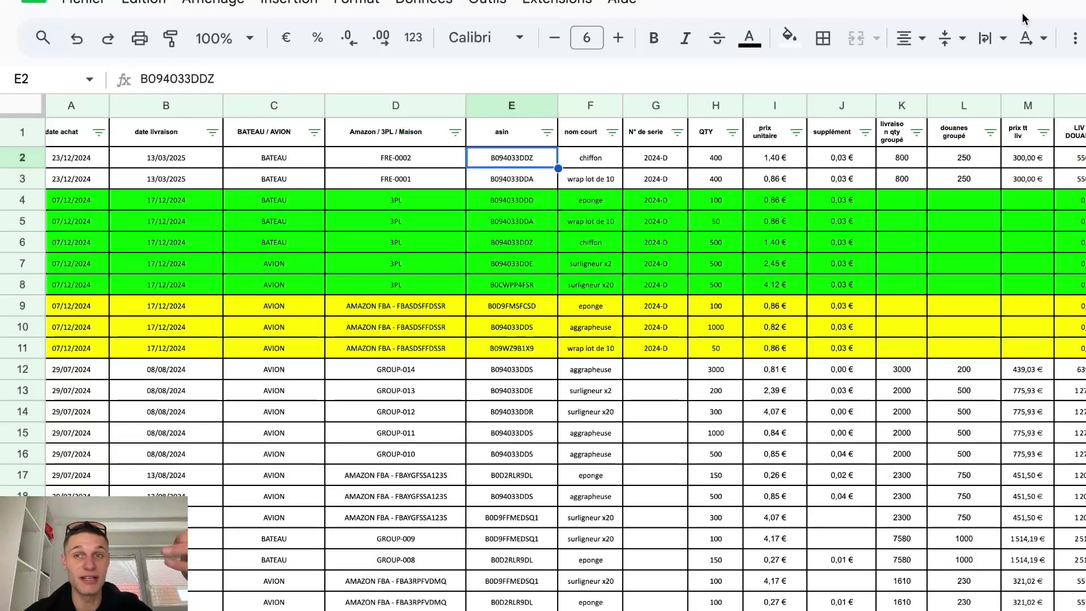
left_click(416, 164)
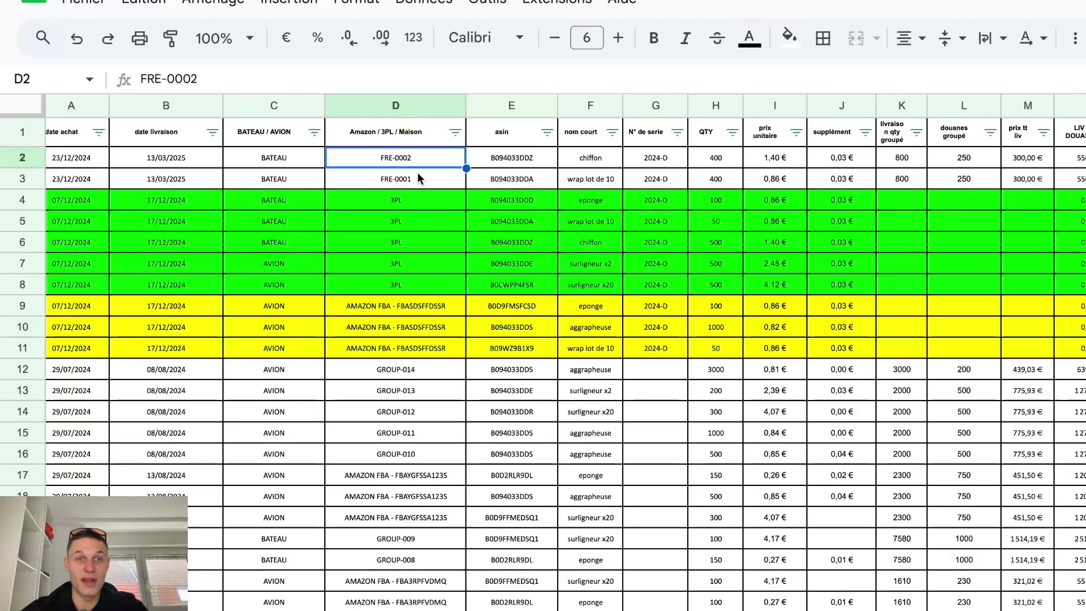
left_click(694, 162)
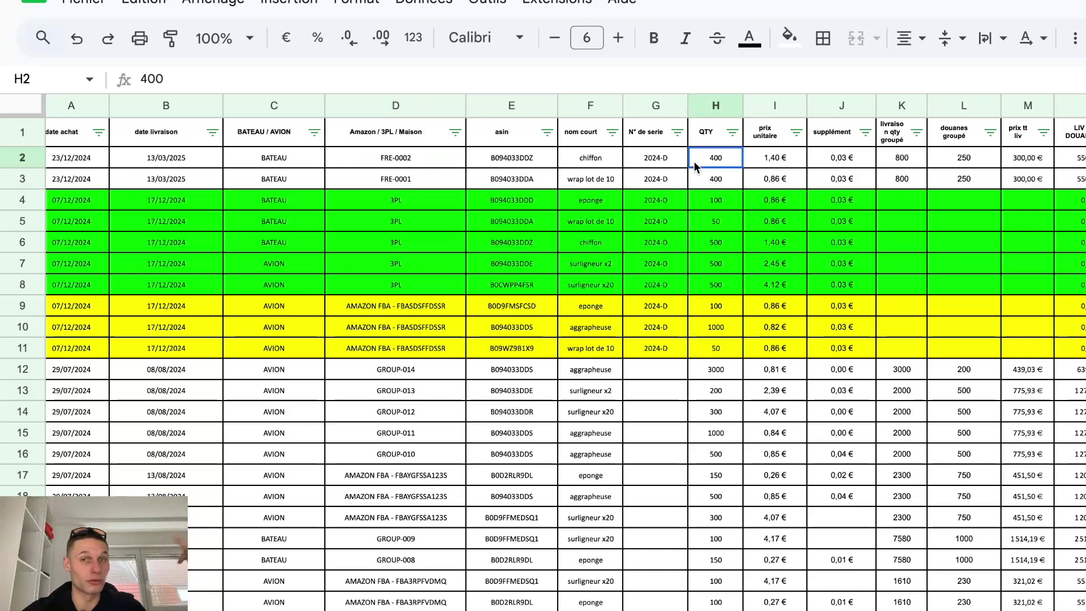